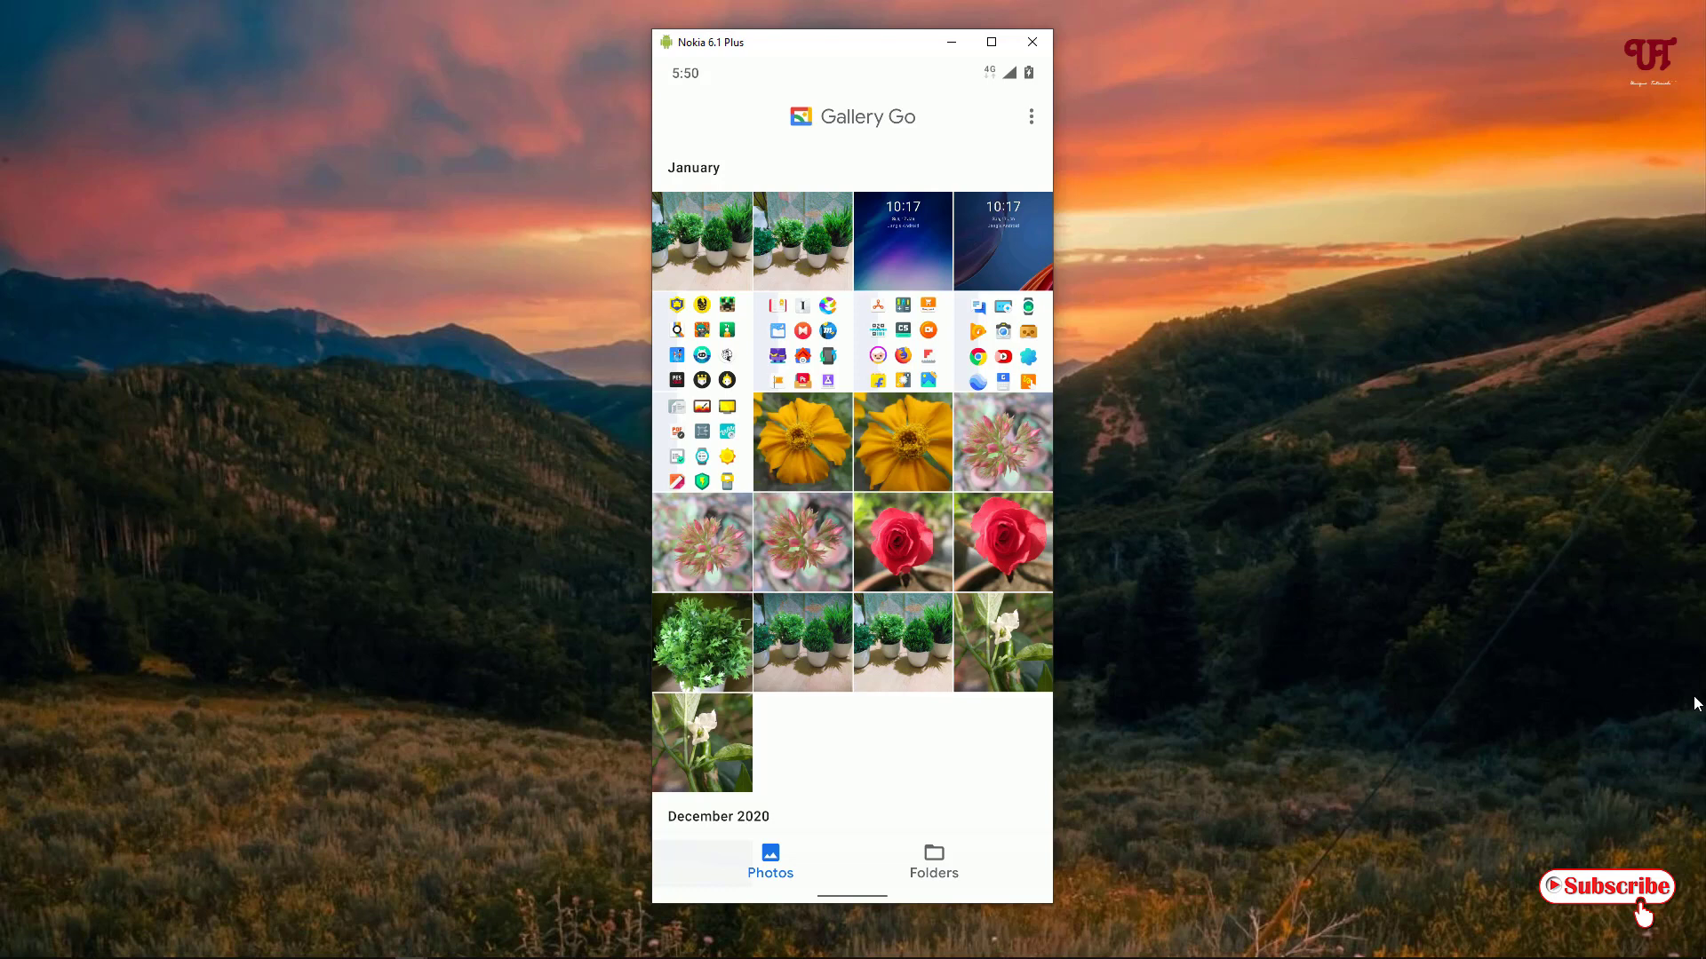
{"action": "key", "text": "ctrl+m"}
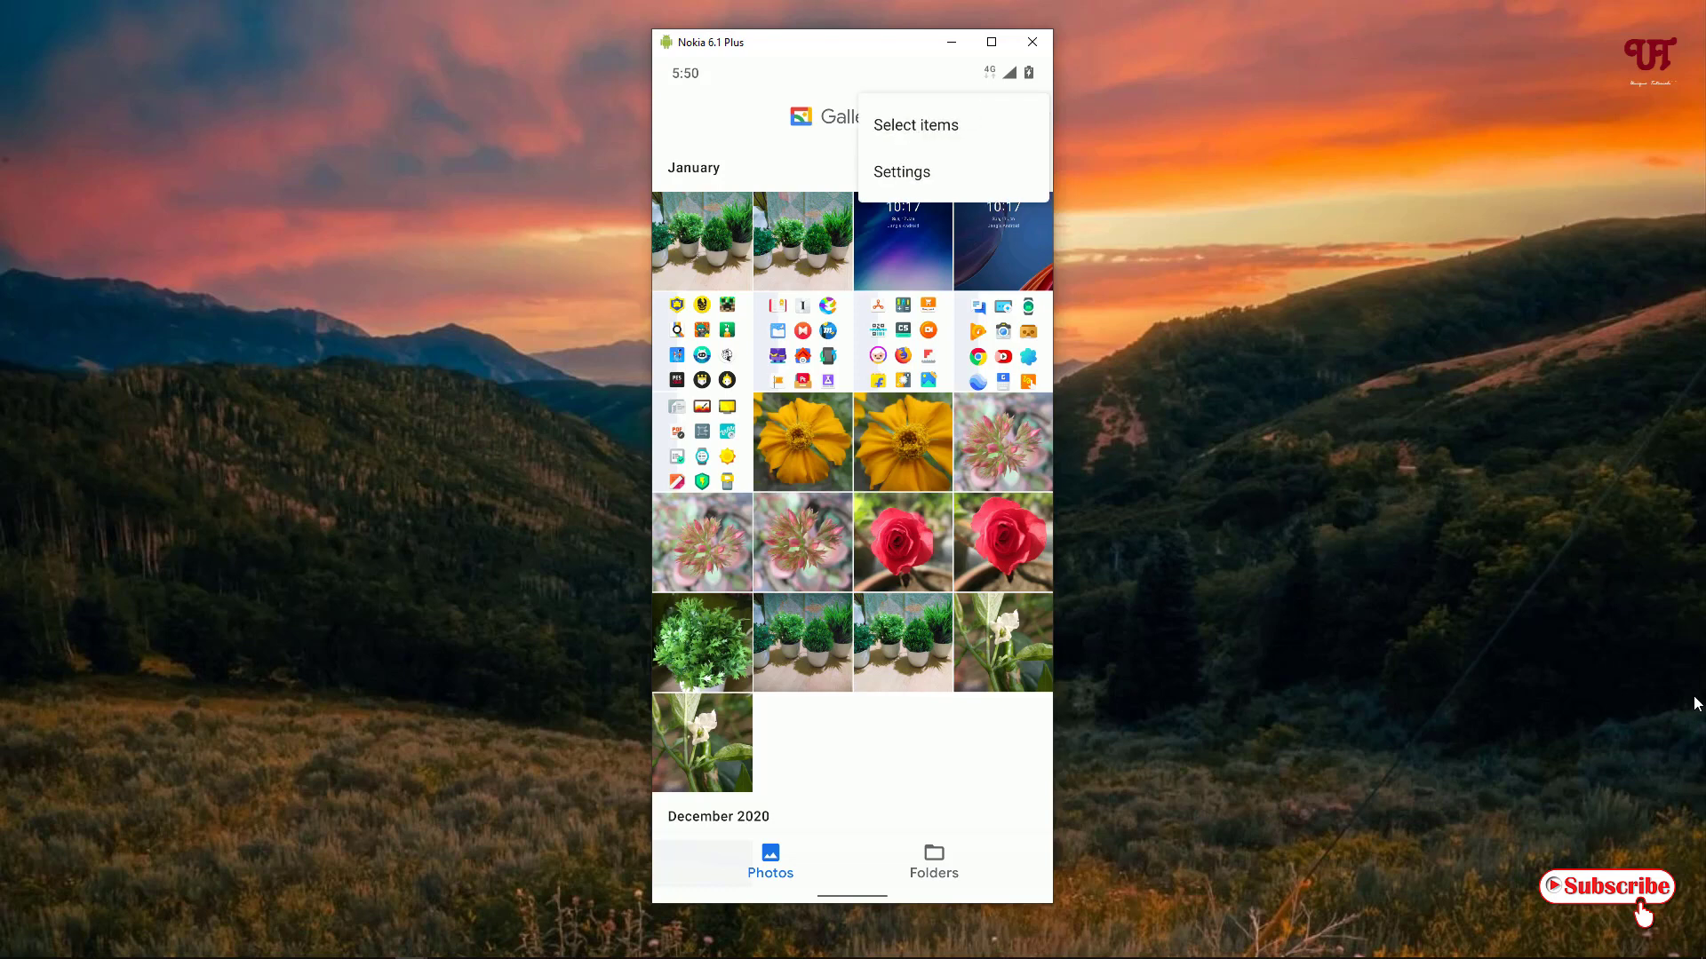
{"action": "key", "text": "Down"}
{"action": "key", "text": "Down"}
{"action": "key", "text": "Return"}
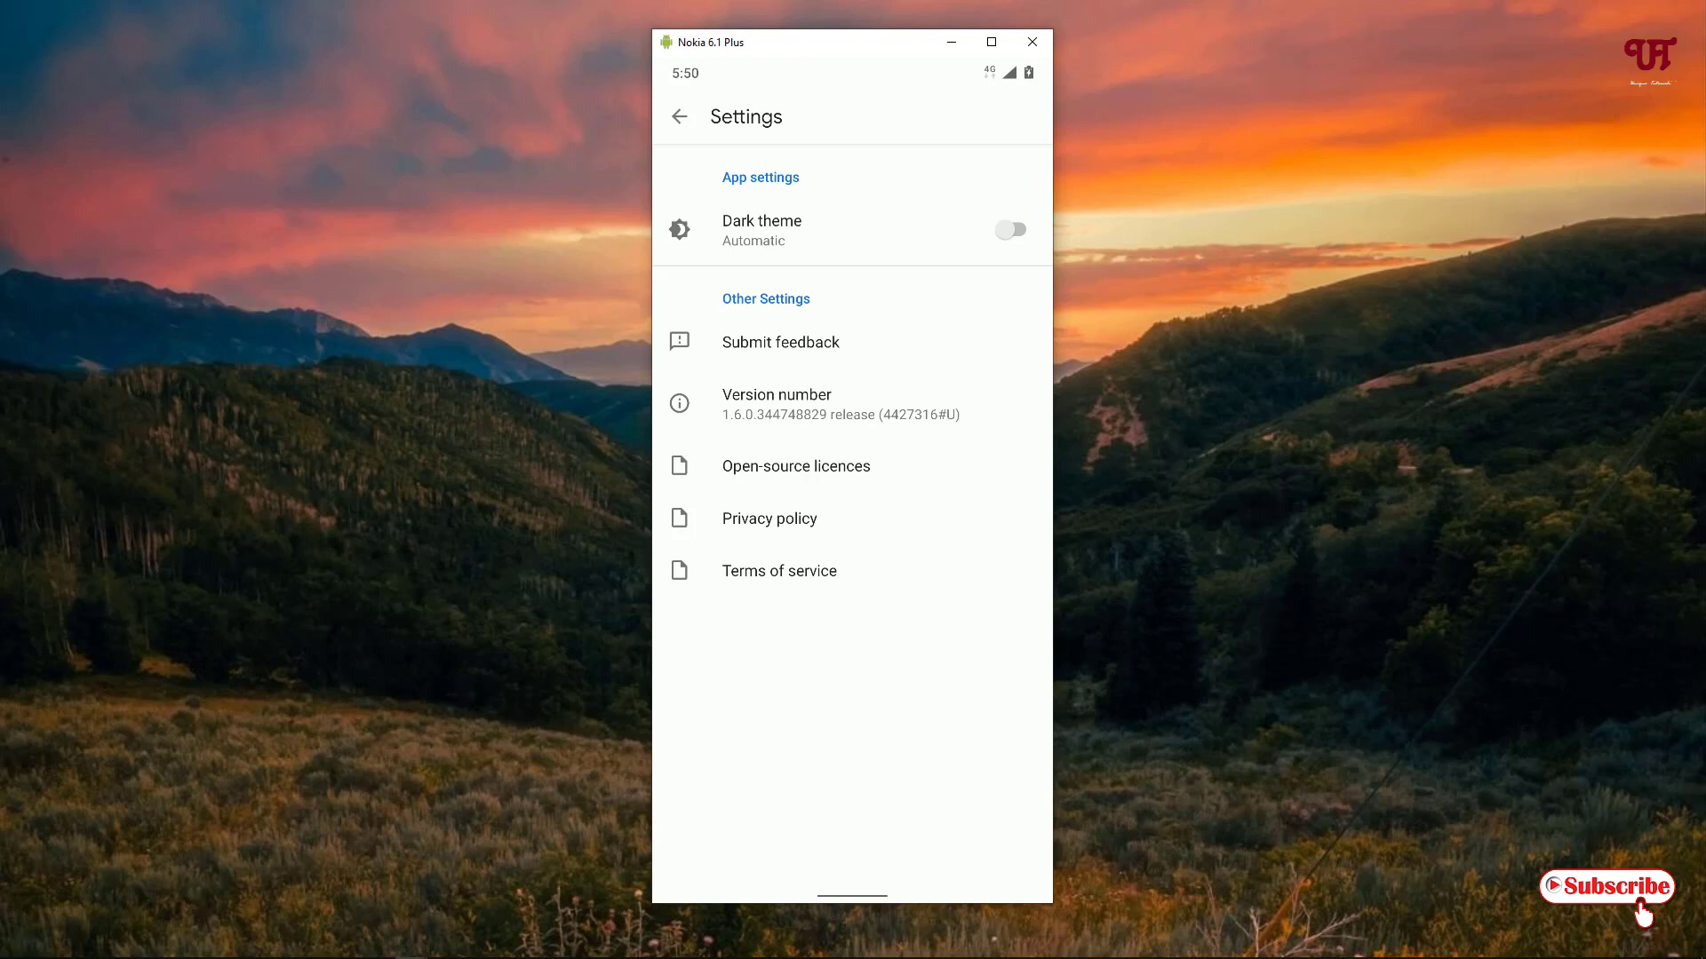
{"action": "left_click", "coordinate": [679, 117]}
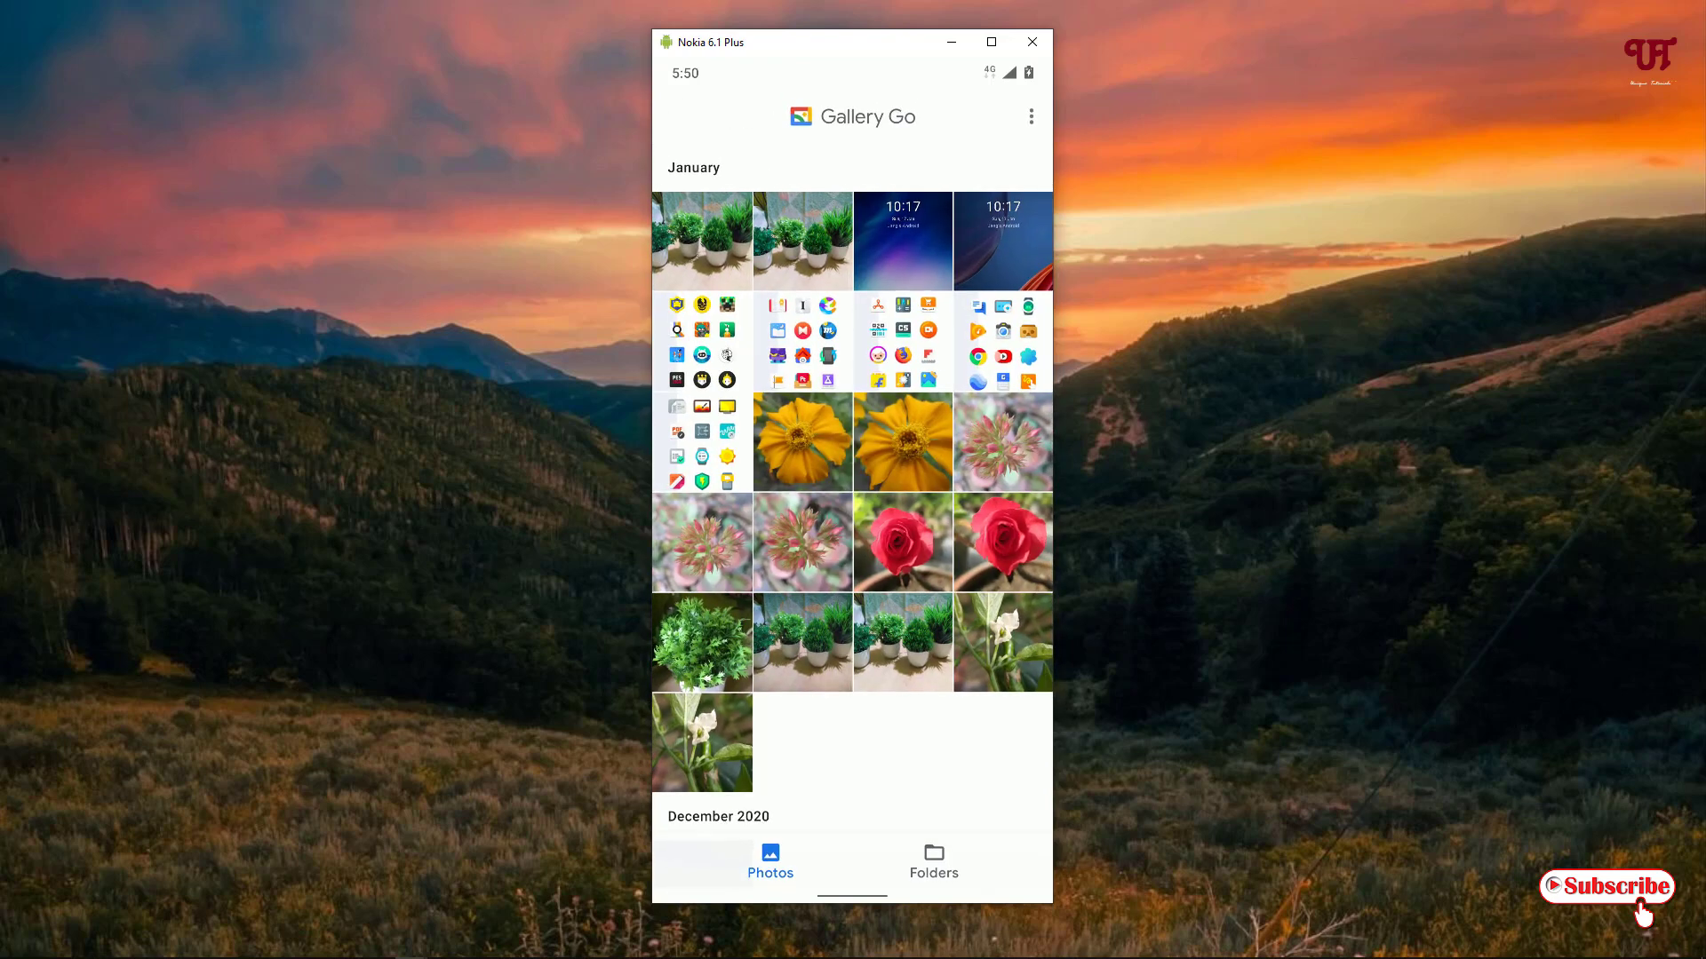
{"action": "left_click", "coordinate": [934, 862]}
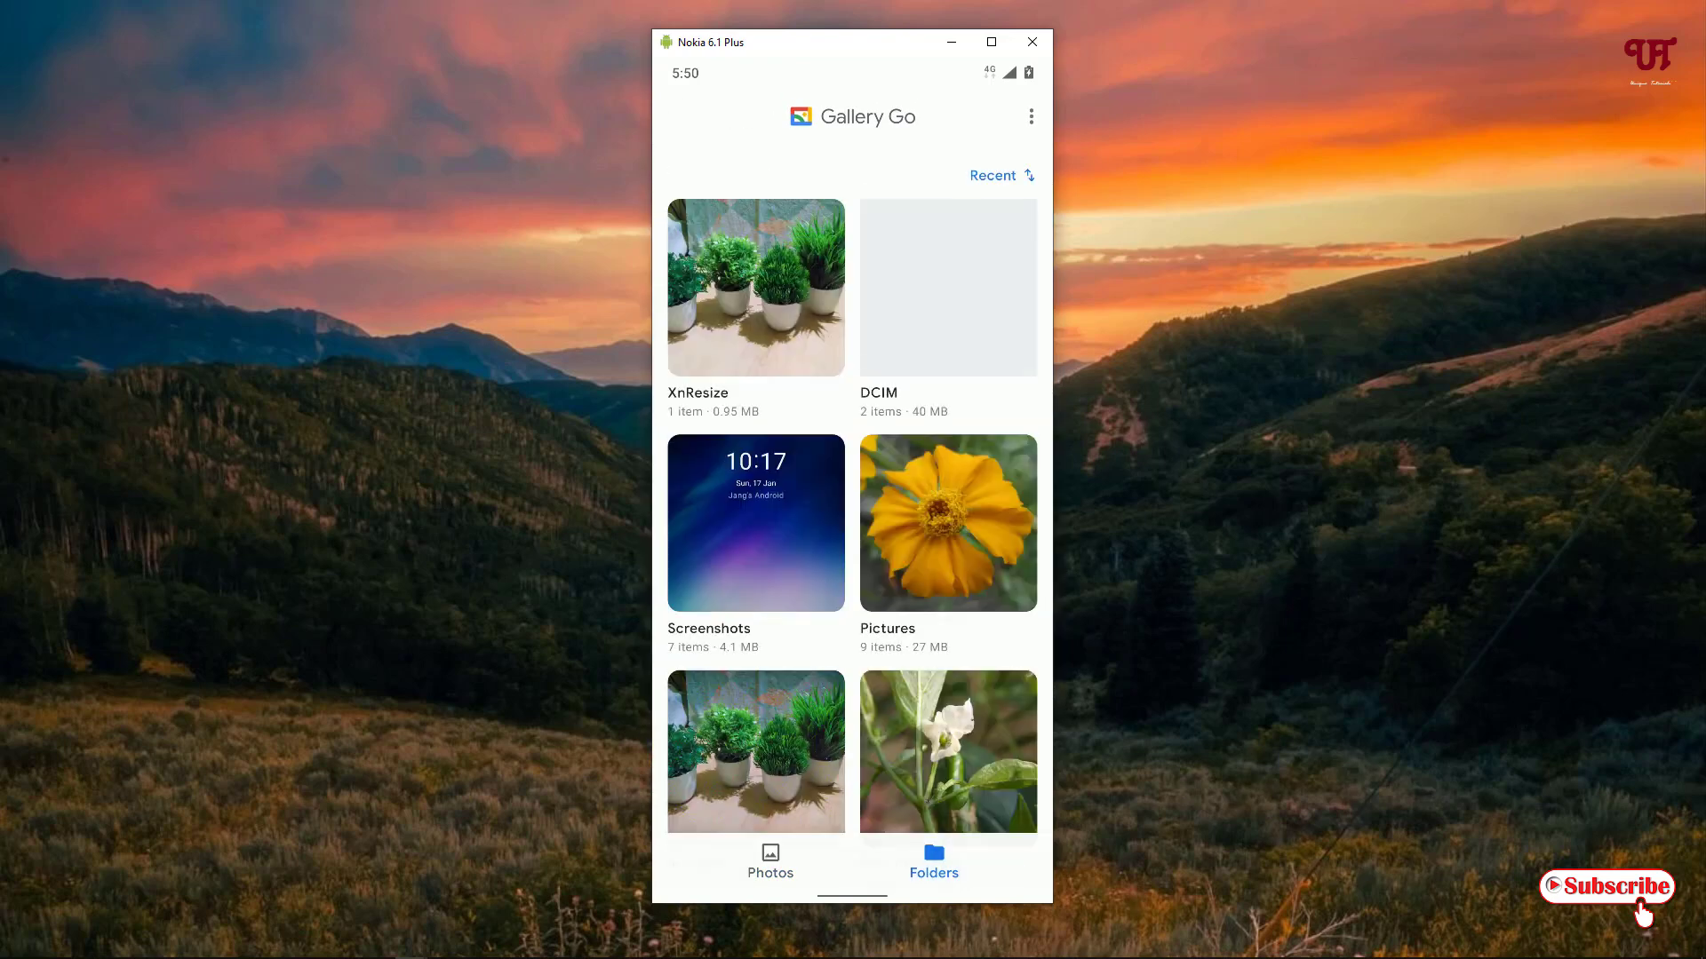
{"action": "scroll", "coordinate": [852, 516], "scroll_direction": "down", "scroll_amount": 2}
{"action": "scroll", "coordinate": [852, 515], "scroll_direction": "up", "scroll_amount": 2}
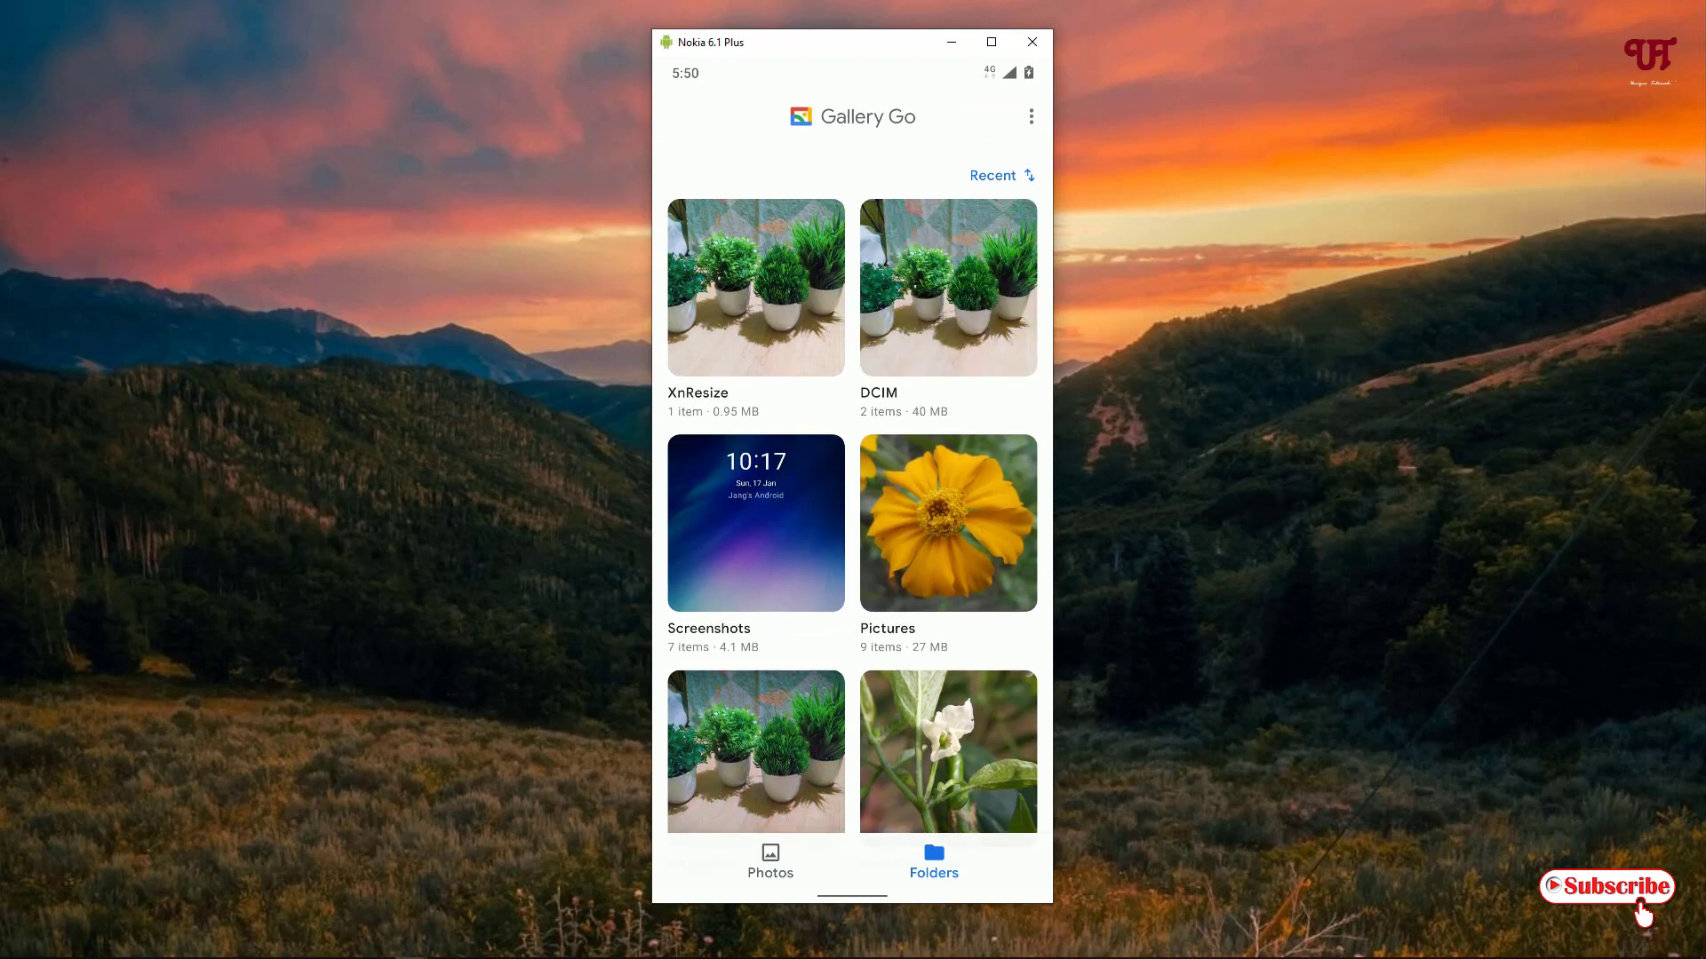
{"action": "left_click", "coordinate": [770, 862]}
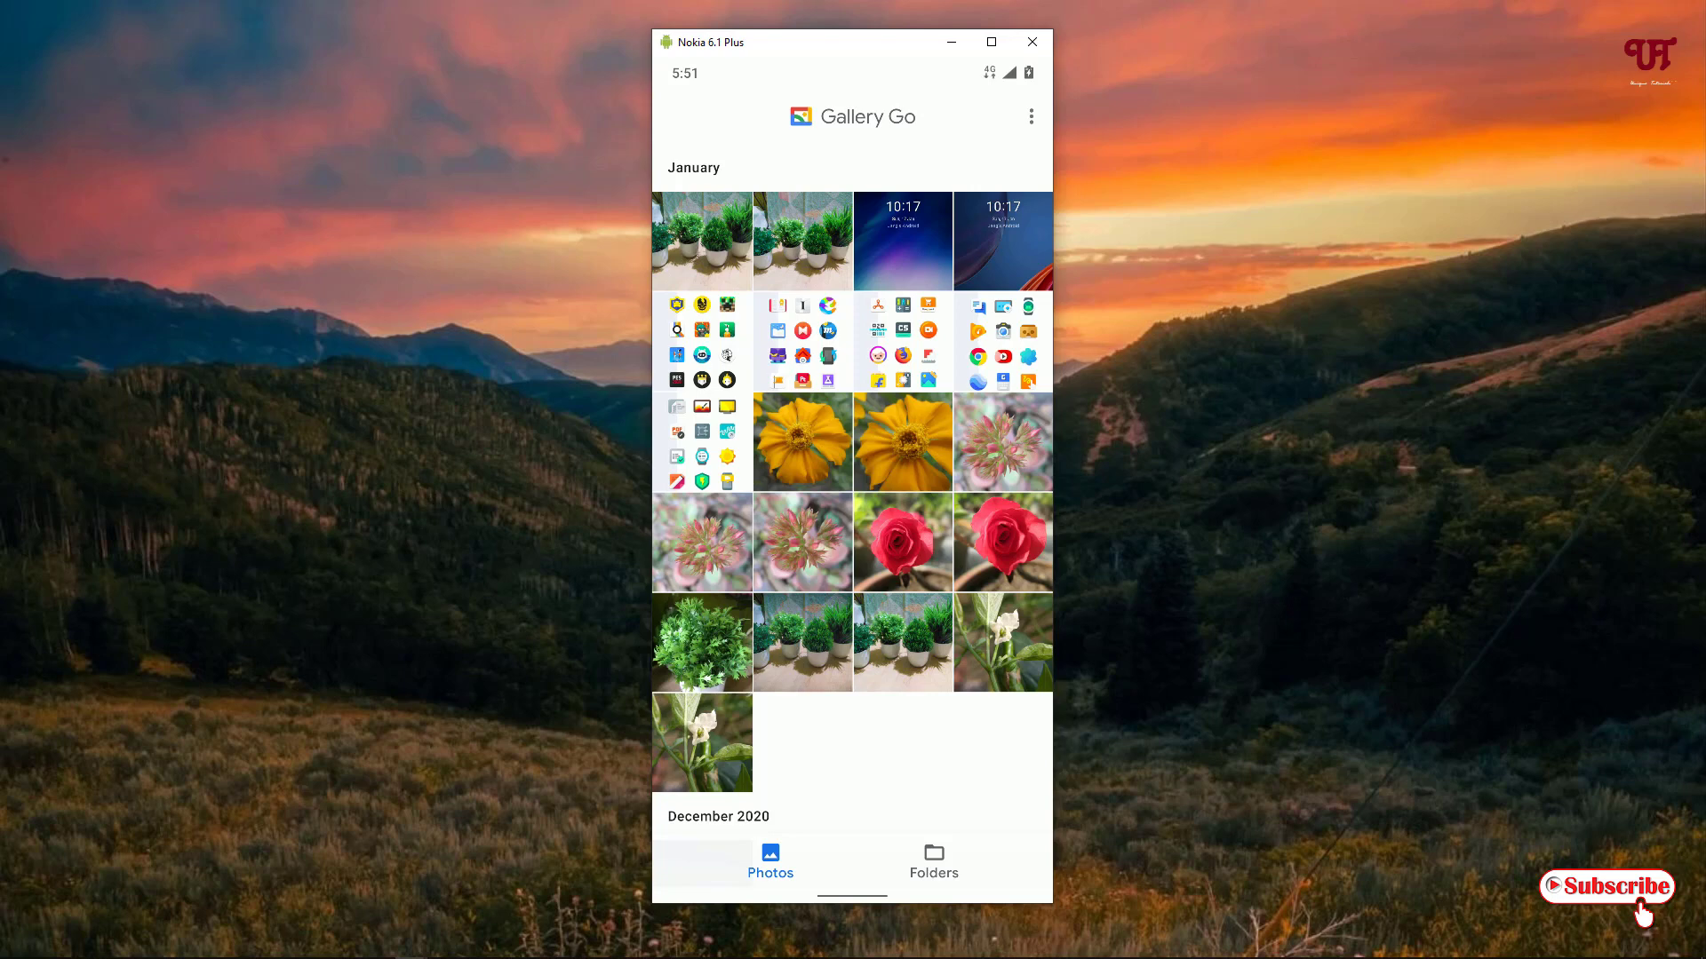
{"action": "left_click", "coordinate": [702, 240]}
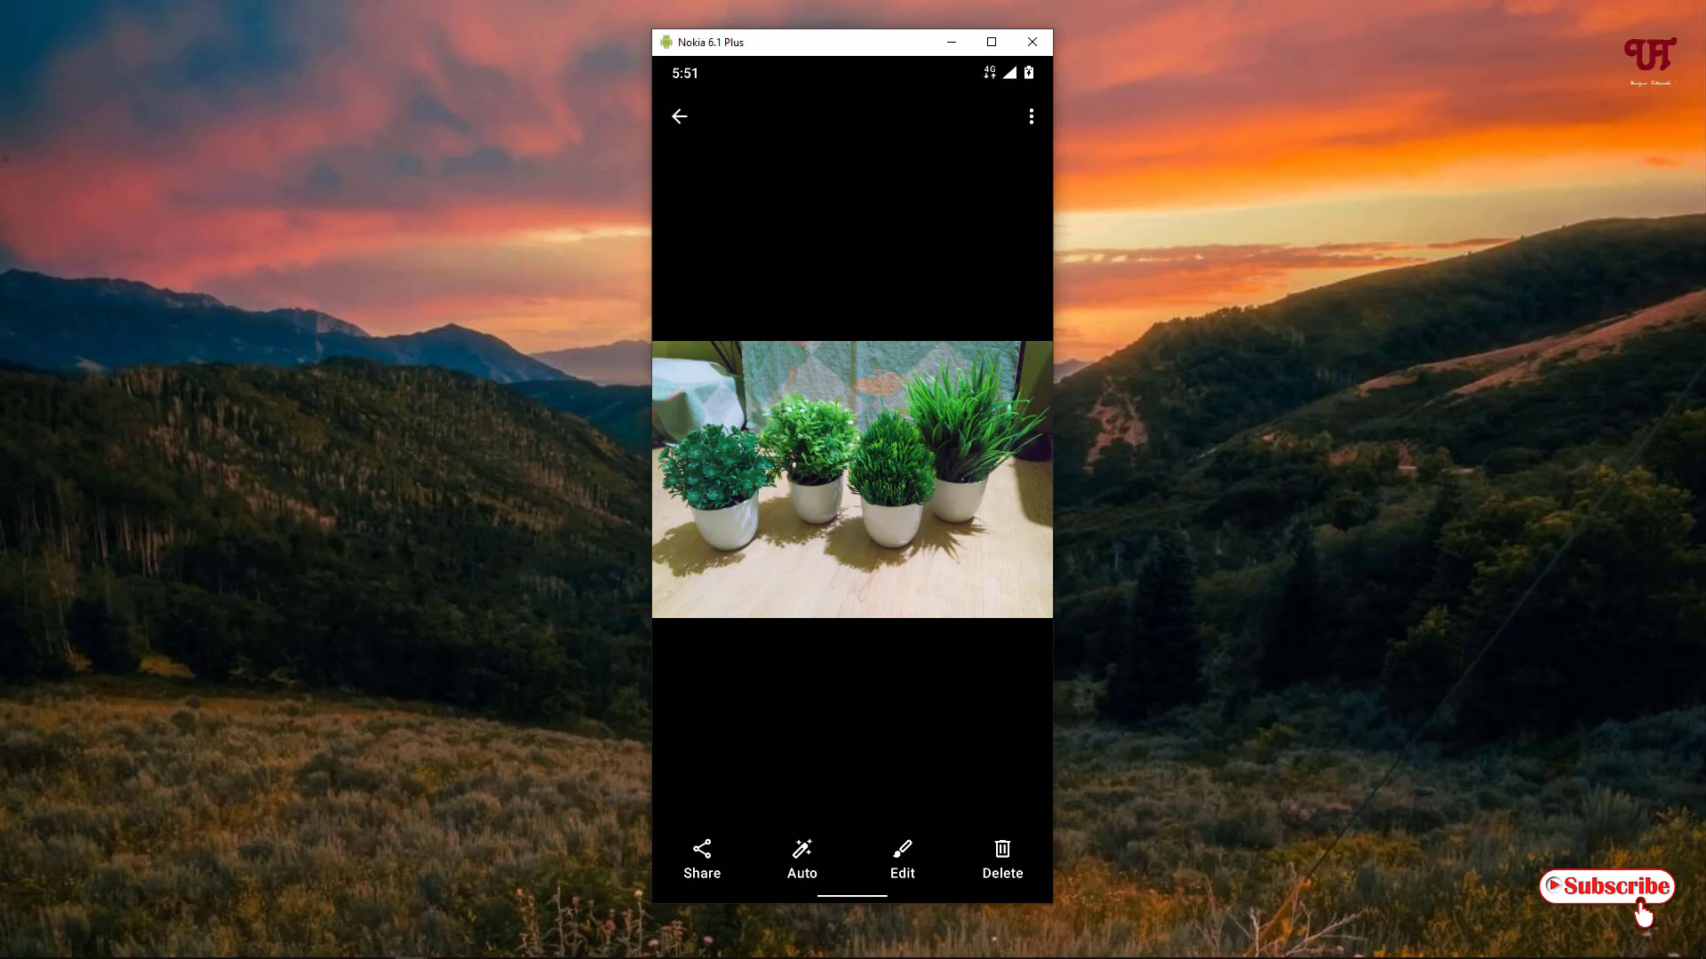
- Edit the potted-plants photo and try several filters, including black-and-white
{"action": "left_click", "coordinate": [902, 860]}
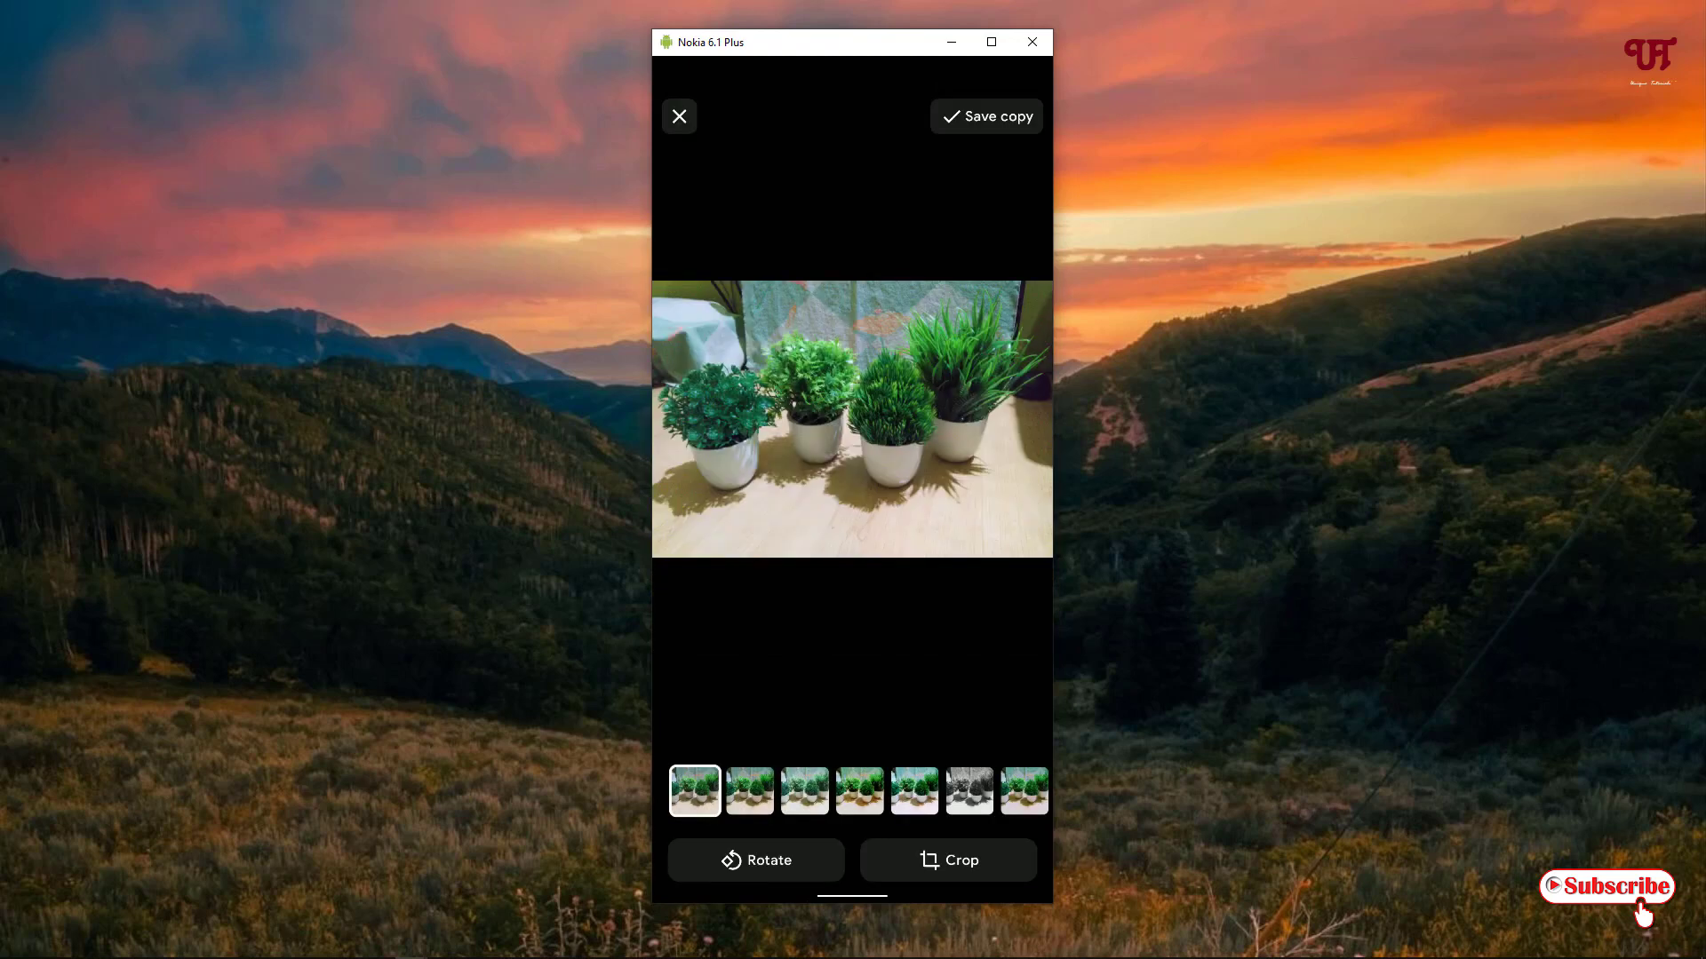
{"action": "left_click", "coordinate": [750, 791]}
{"action": "left_click", "coordinate": [804, 791]}
{"action": "left_click", "coordinate": [860, 791]}
{"action": "left_click", "coordinate": [969, 790]}
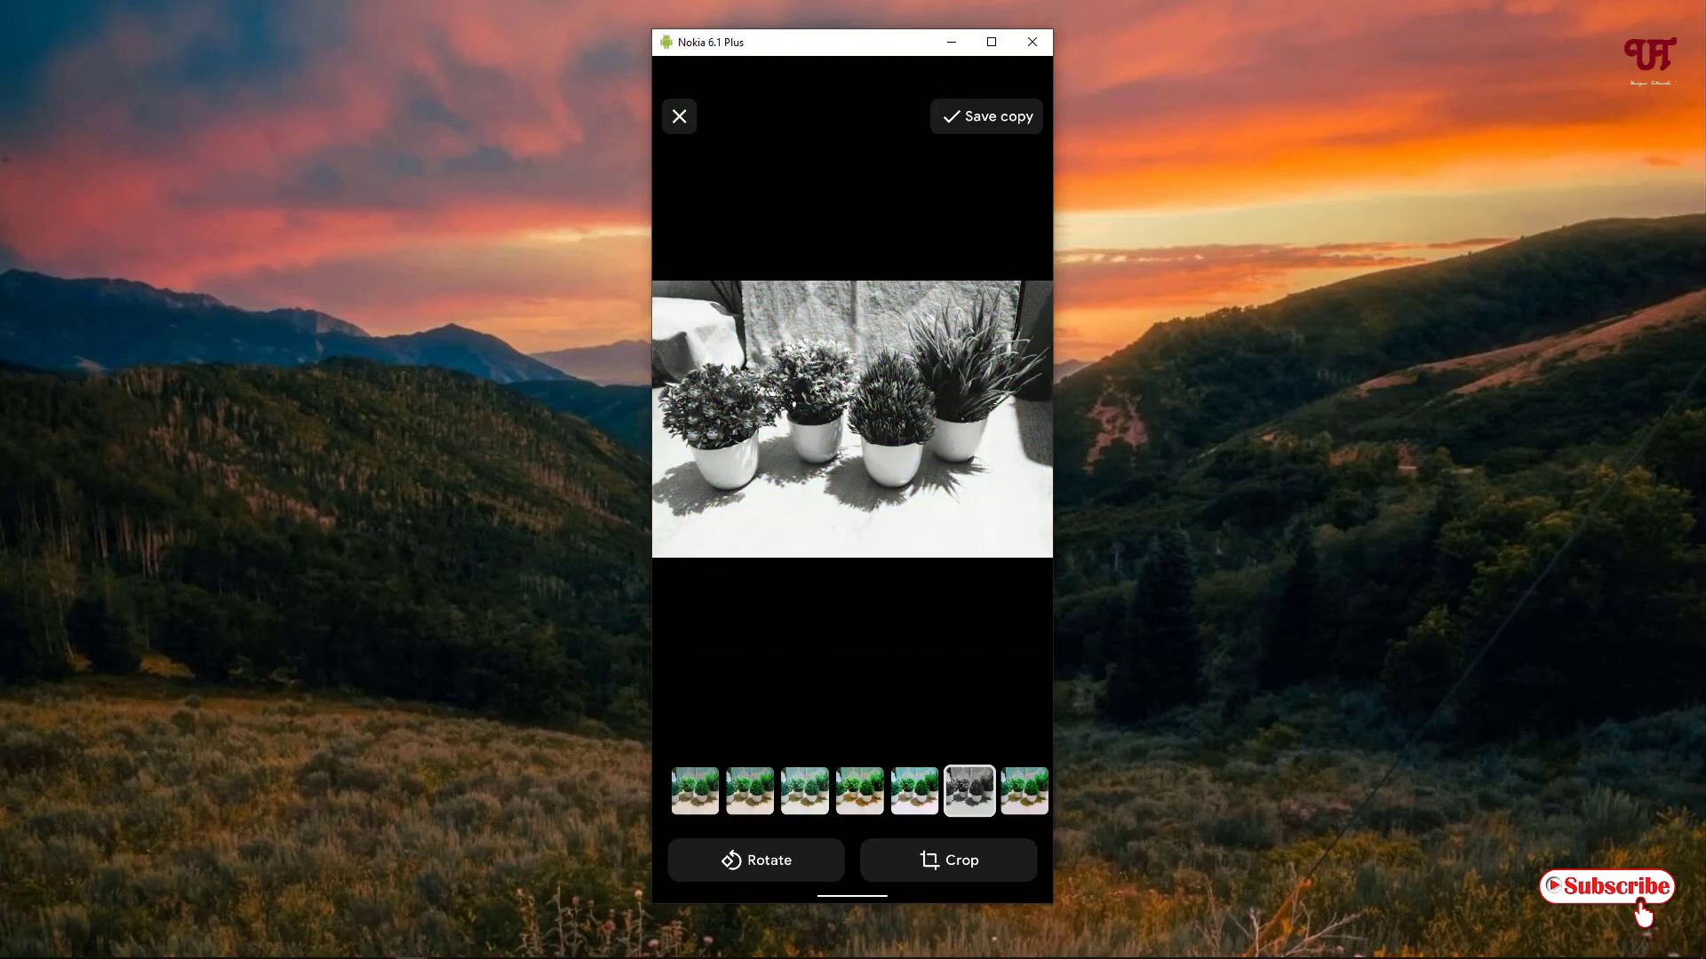
{"action": "left_click", "coordinate": [1024, 790]}
- Settle on a brighter, vivid filter, try cropping, then discard all edits
{"action": "left_click", "coordinate": [790, 790]}
{"action": "left_click", "coordinate": [900, 791]}
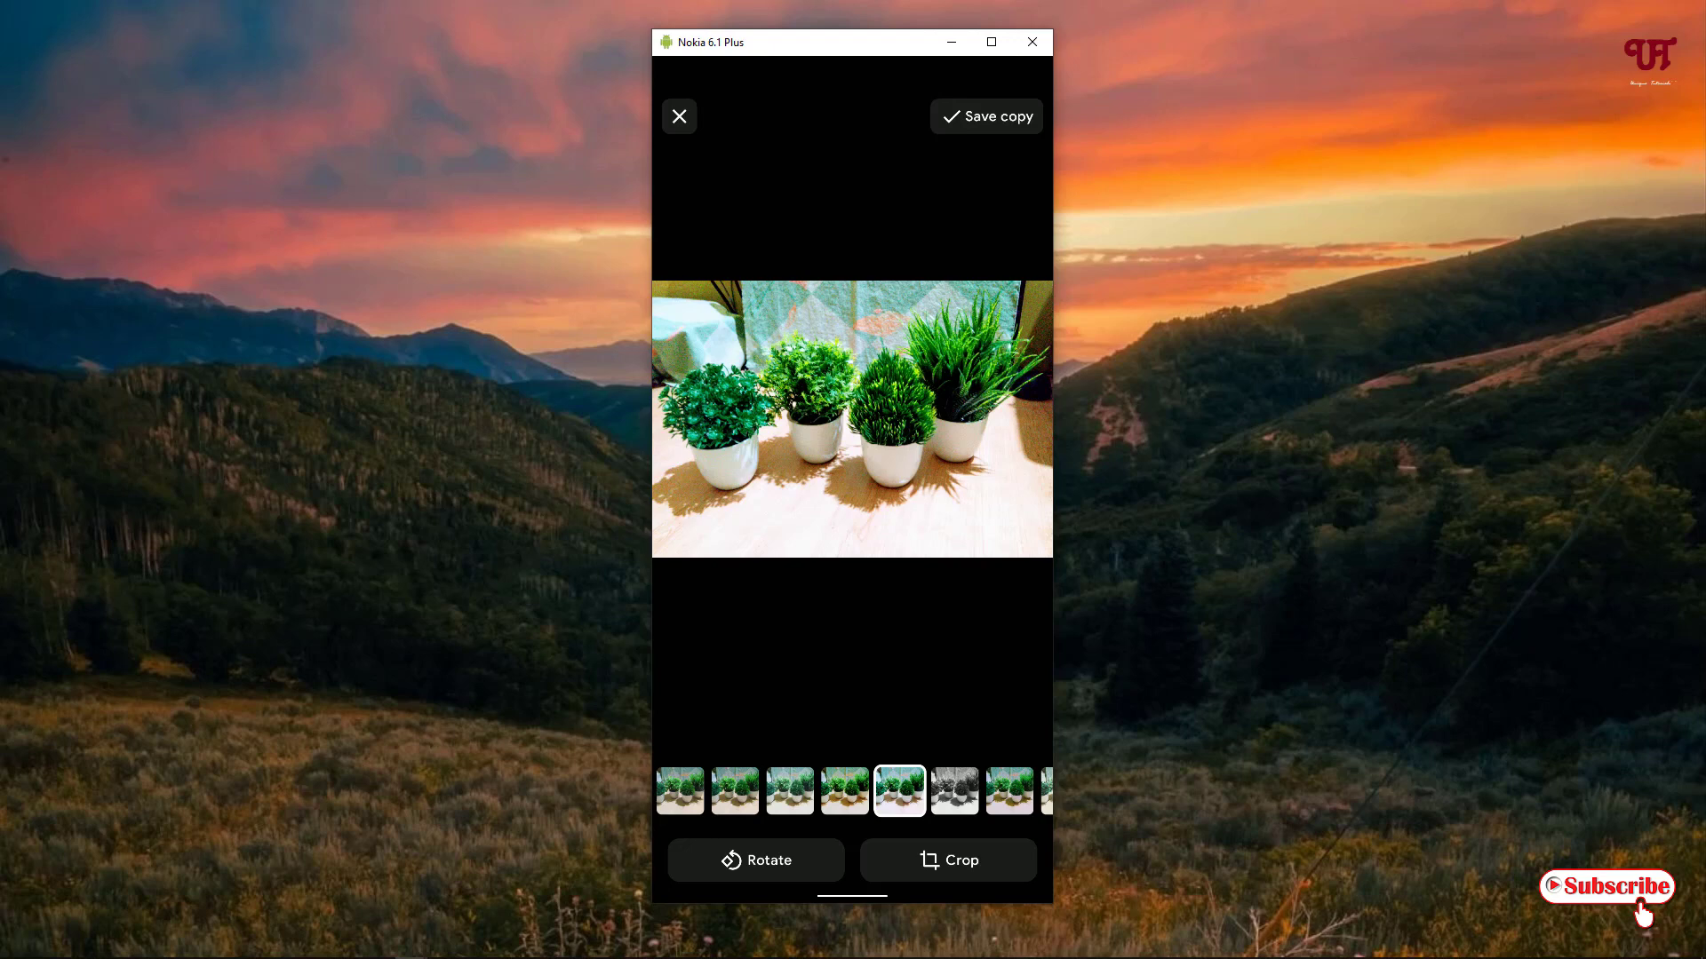
{"action": "left_click", "coordinate": [948, 860]}
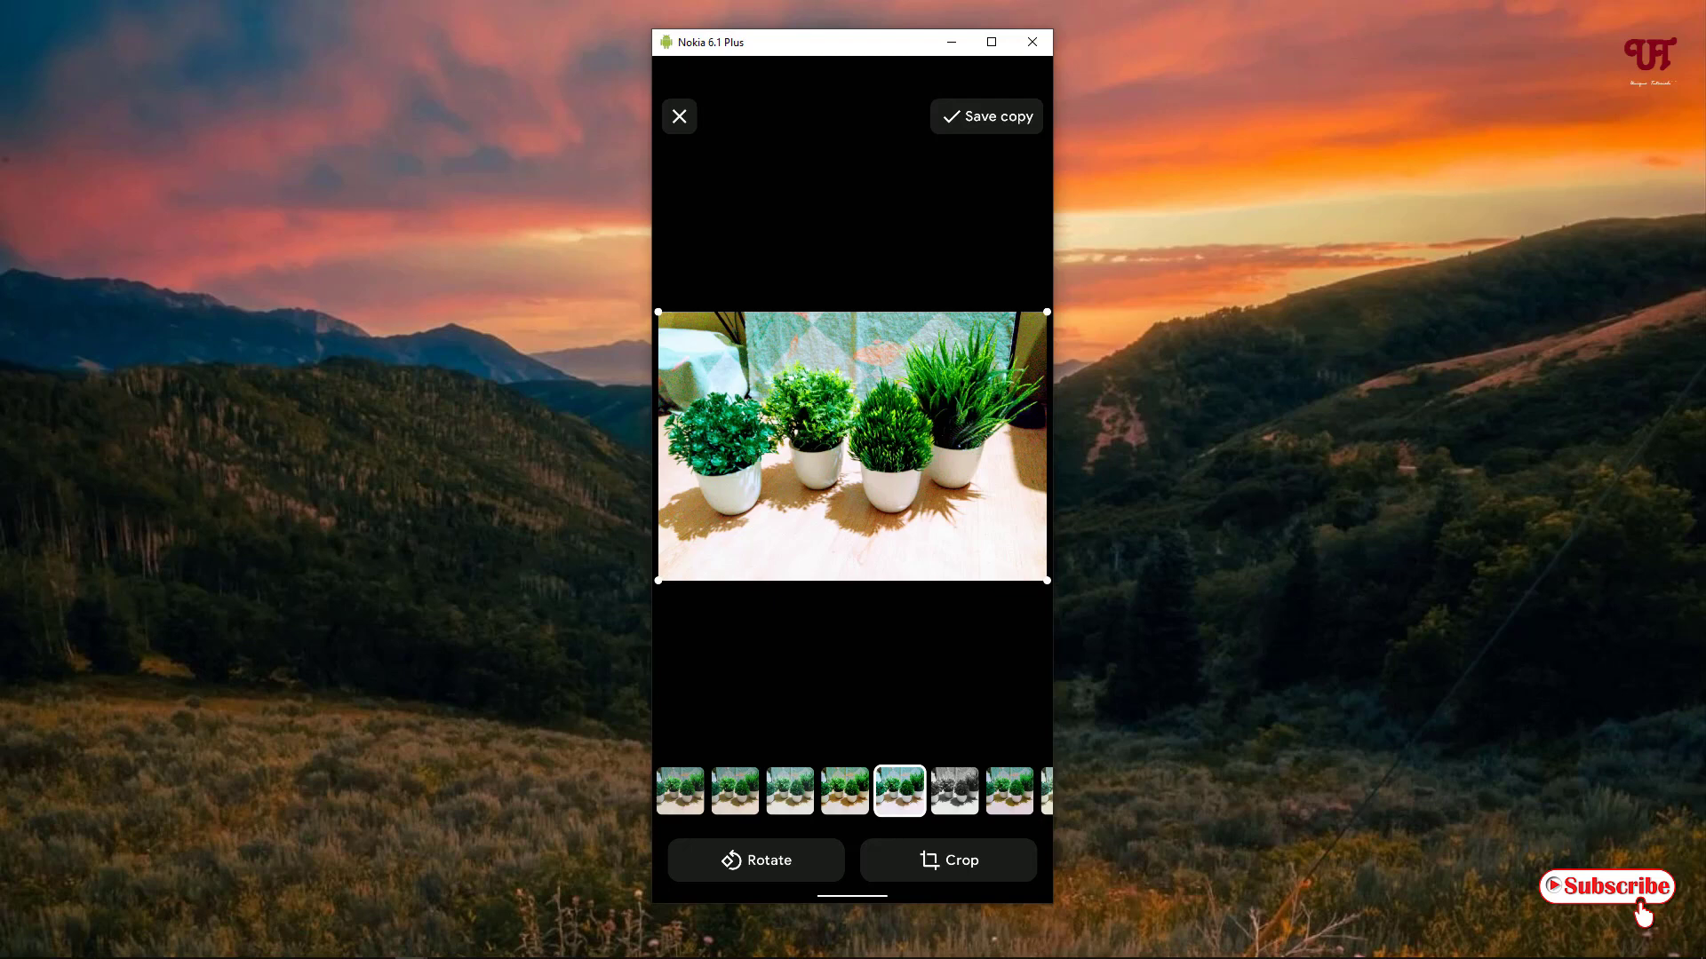
{"action": "left_click", "coordinate": [678, 116]}
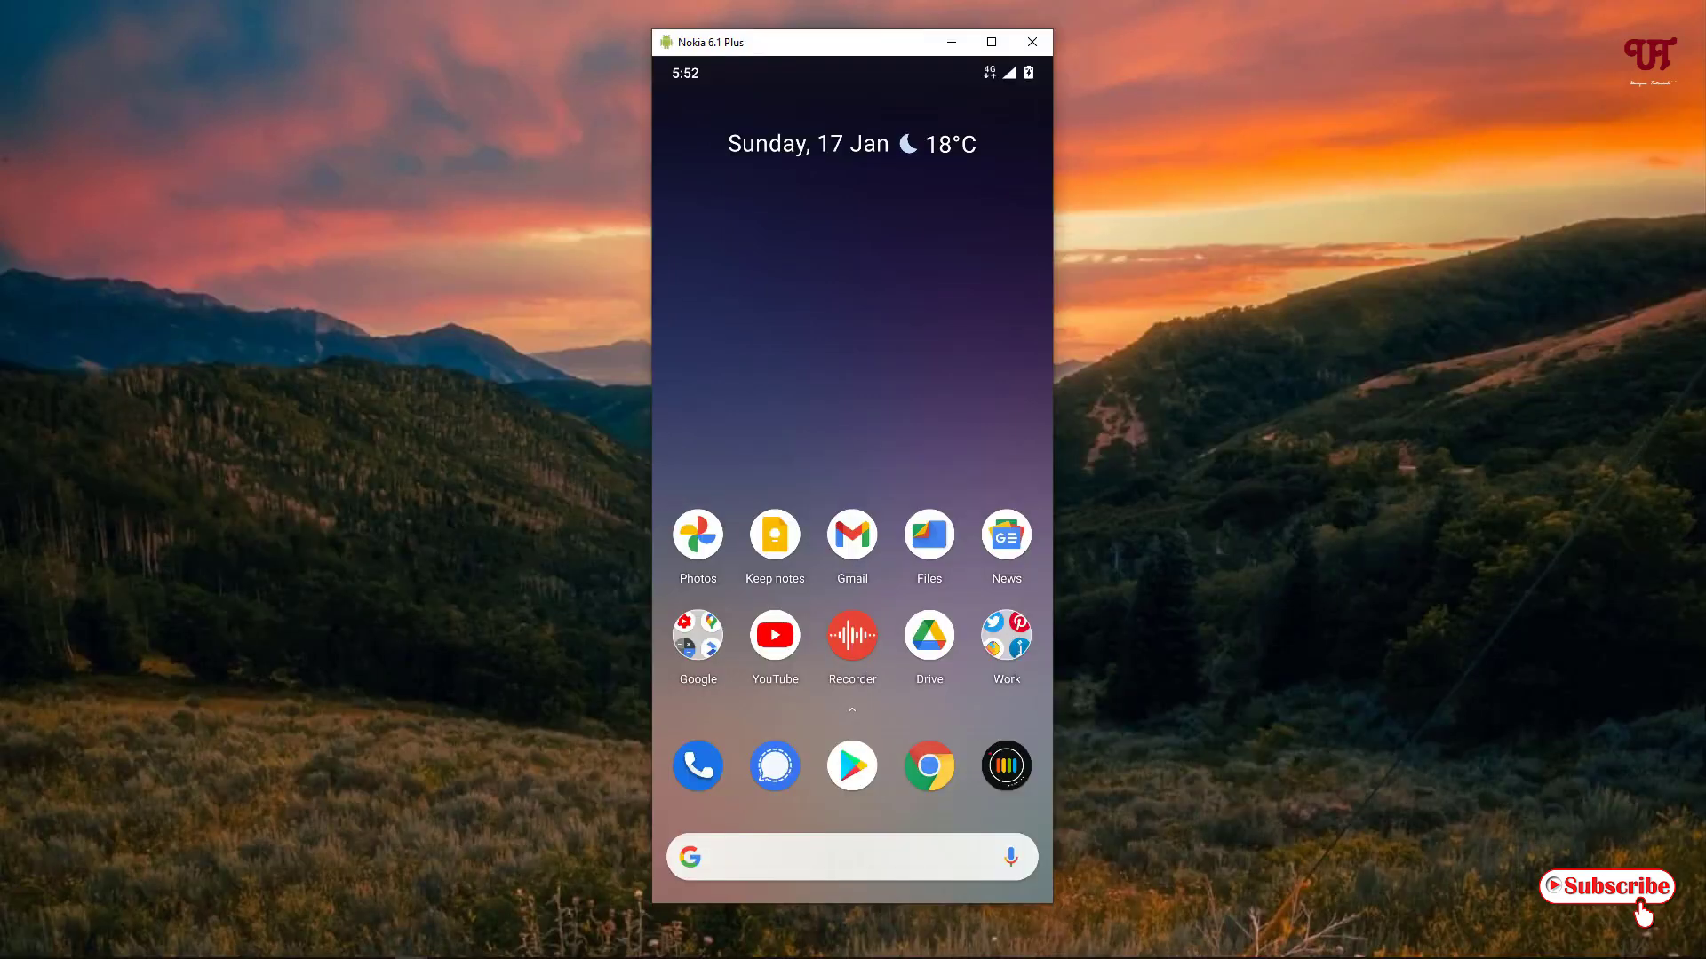
- Rerun the '1gallery' Play Store search, open 1Gallery's page, launch it and allow file access
{"action": "left_click", "coordinate": [852, 766]}
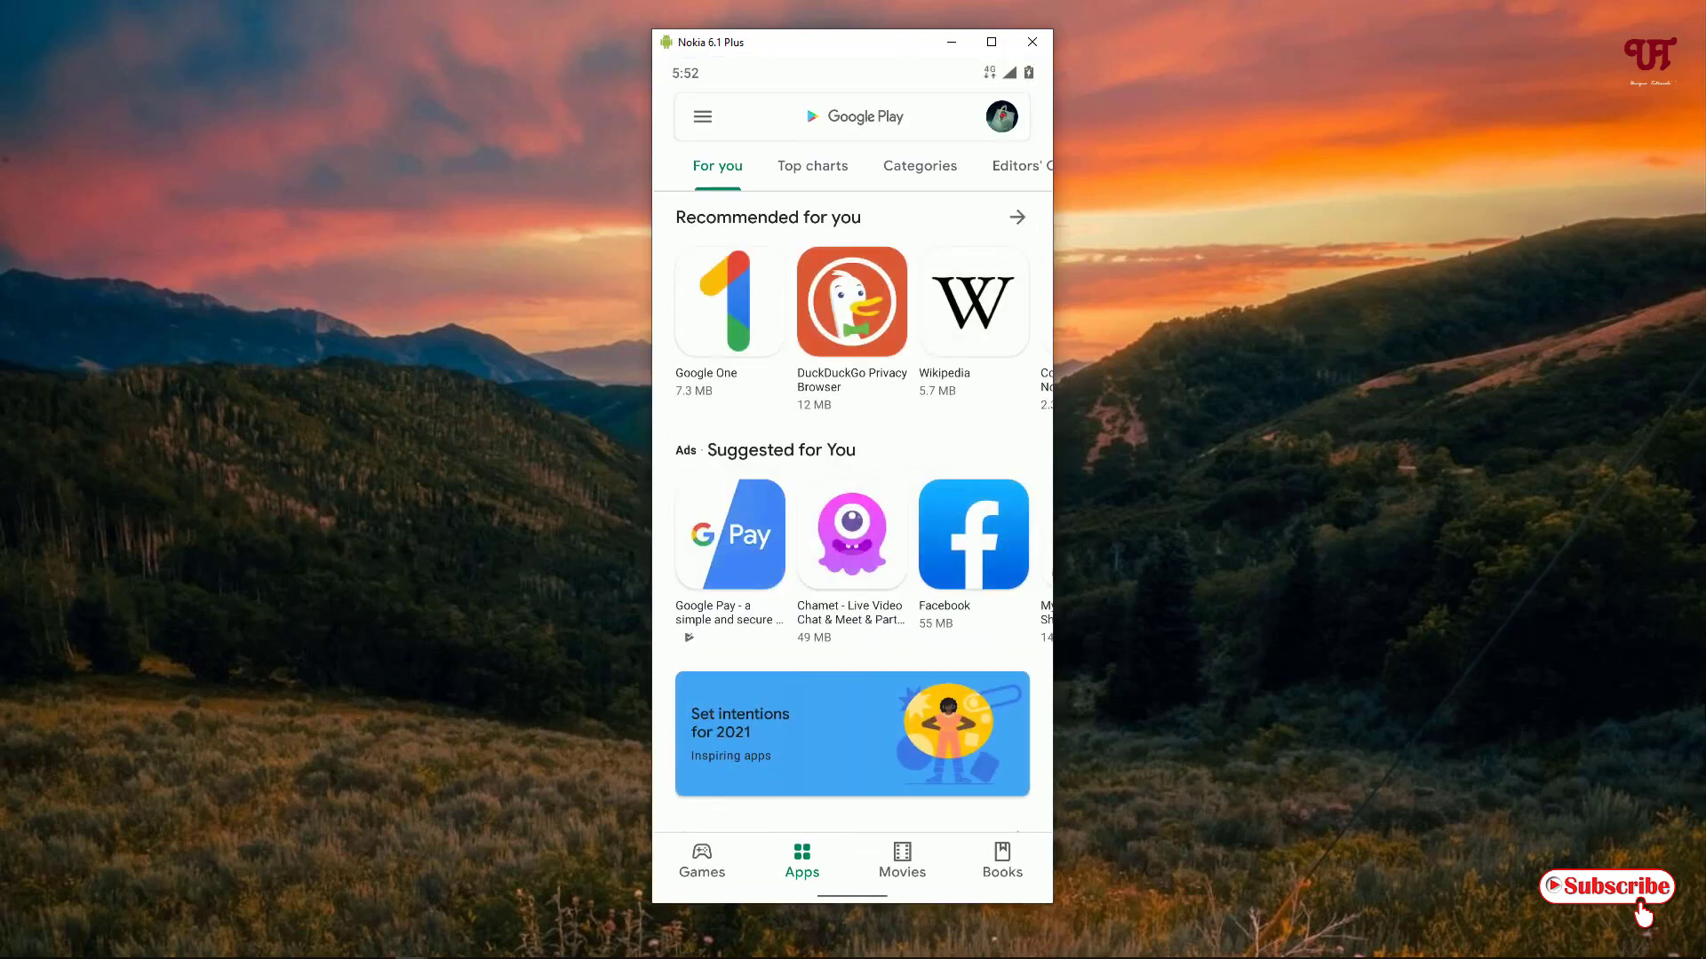
{"action": "left_click", "coordinate": [852, 117]}
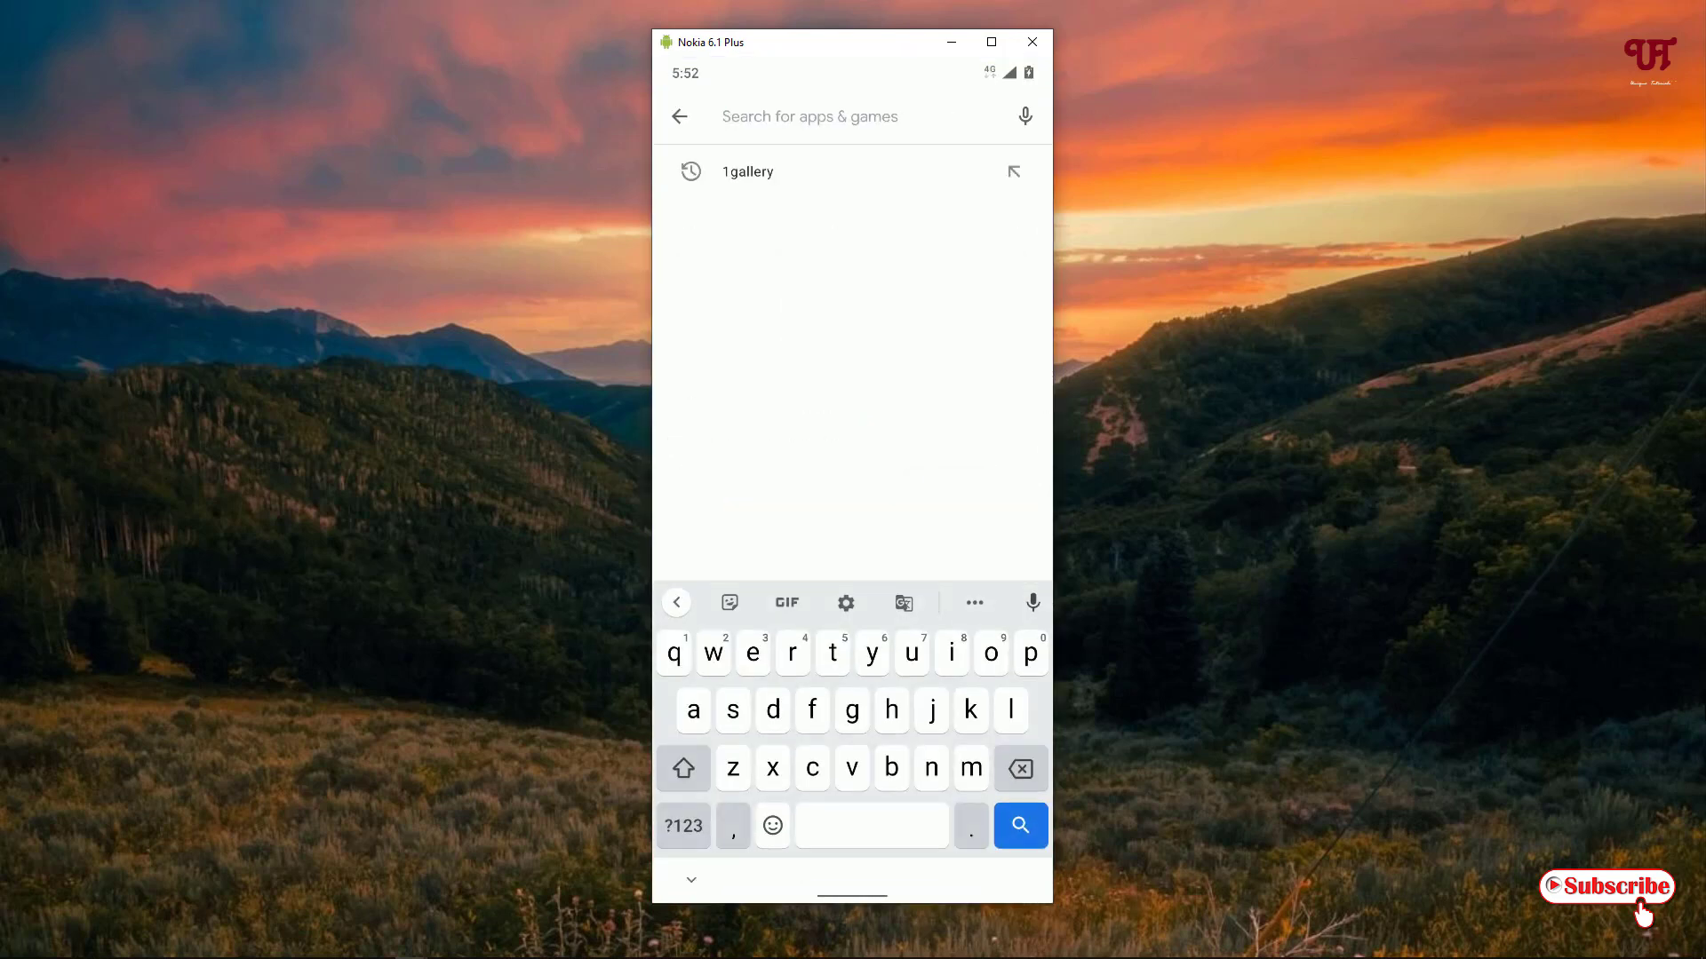
{"action": "left_click", "coordinate": [800, 172]}
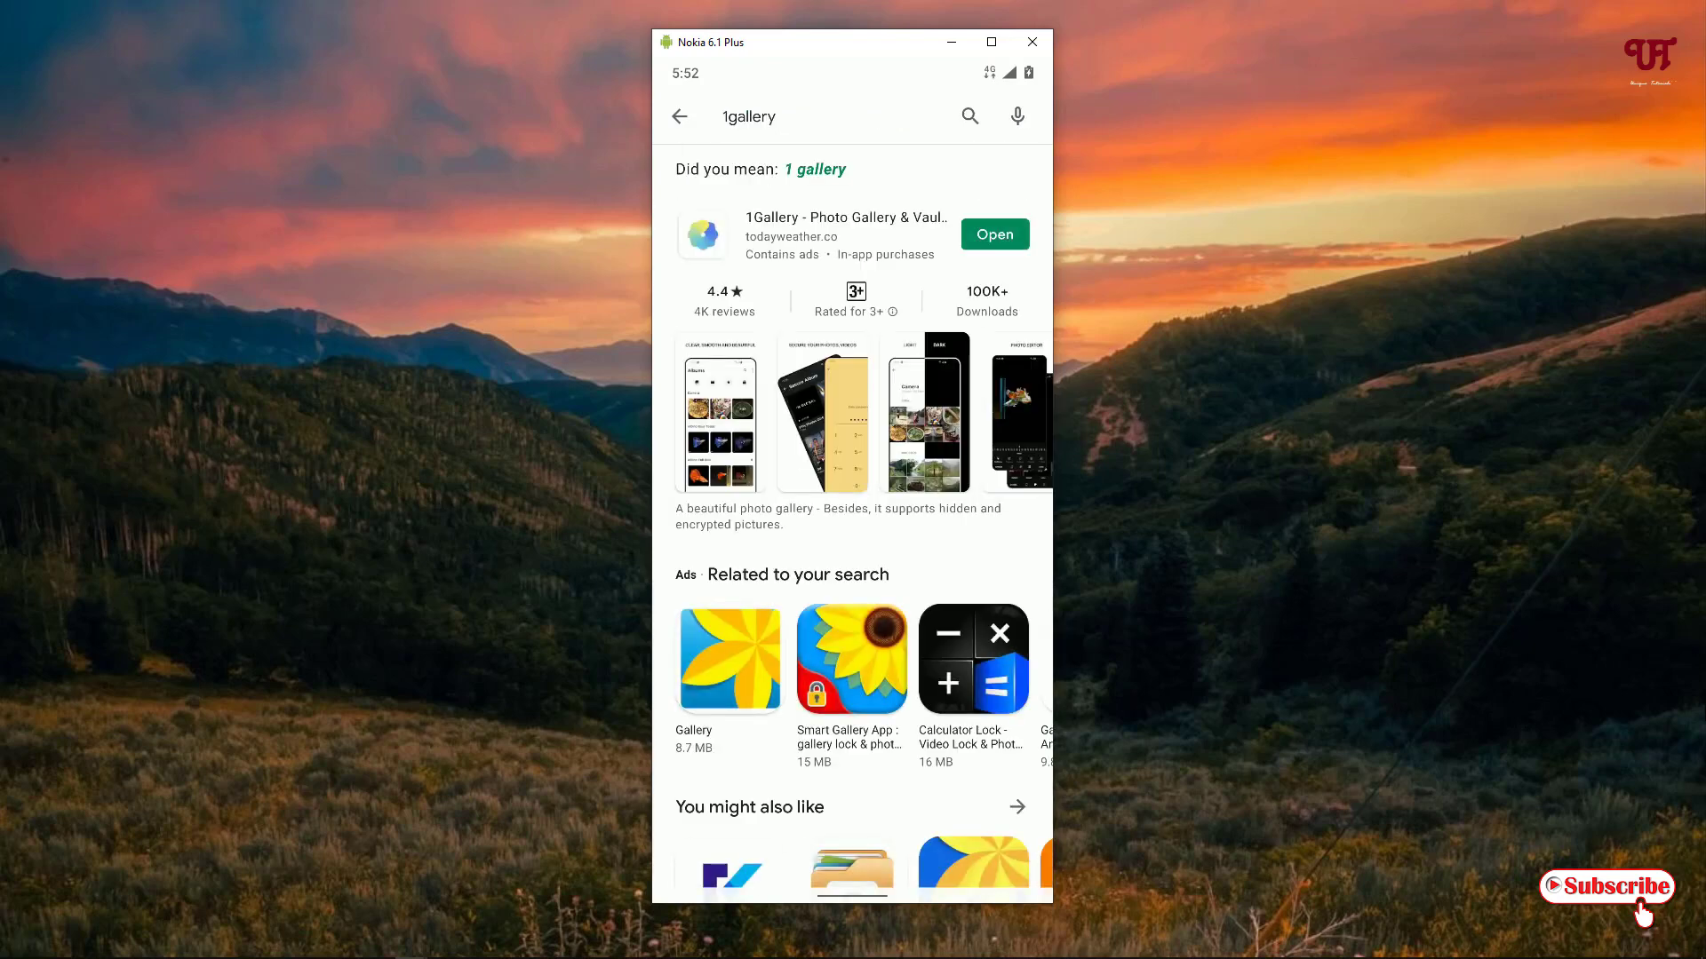
{"action": "left_click", "coordinate": [844, 235]}
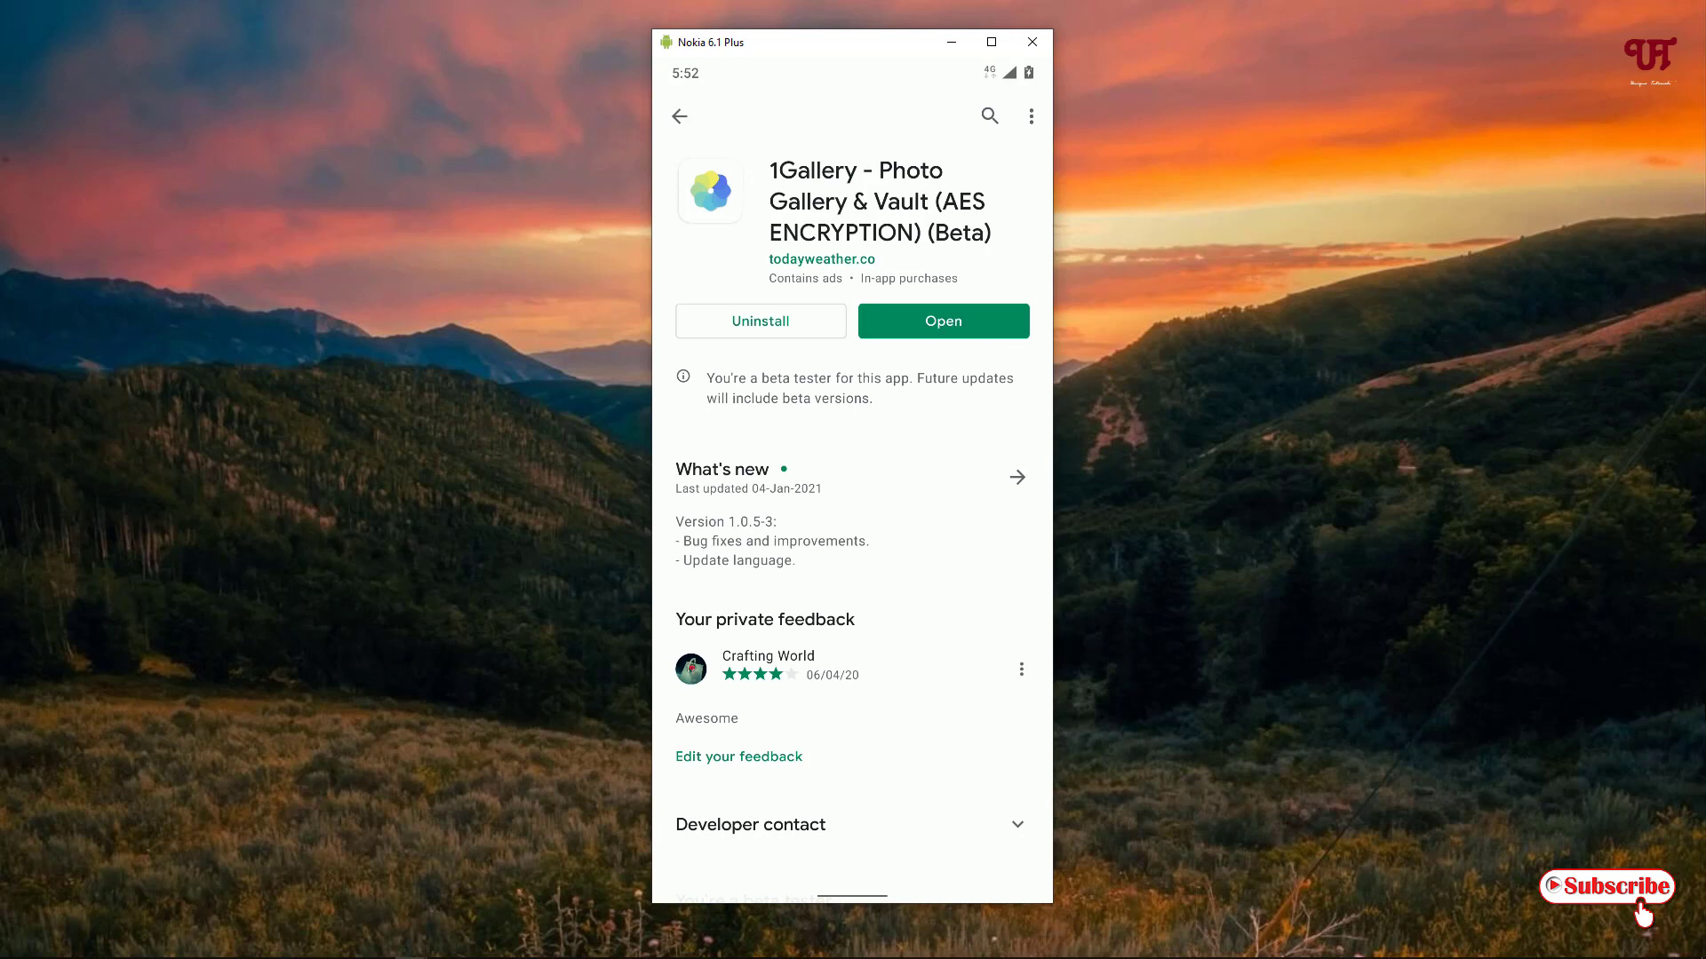
{"action": "left_click", "coordinate": [944, 321]}
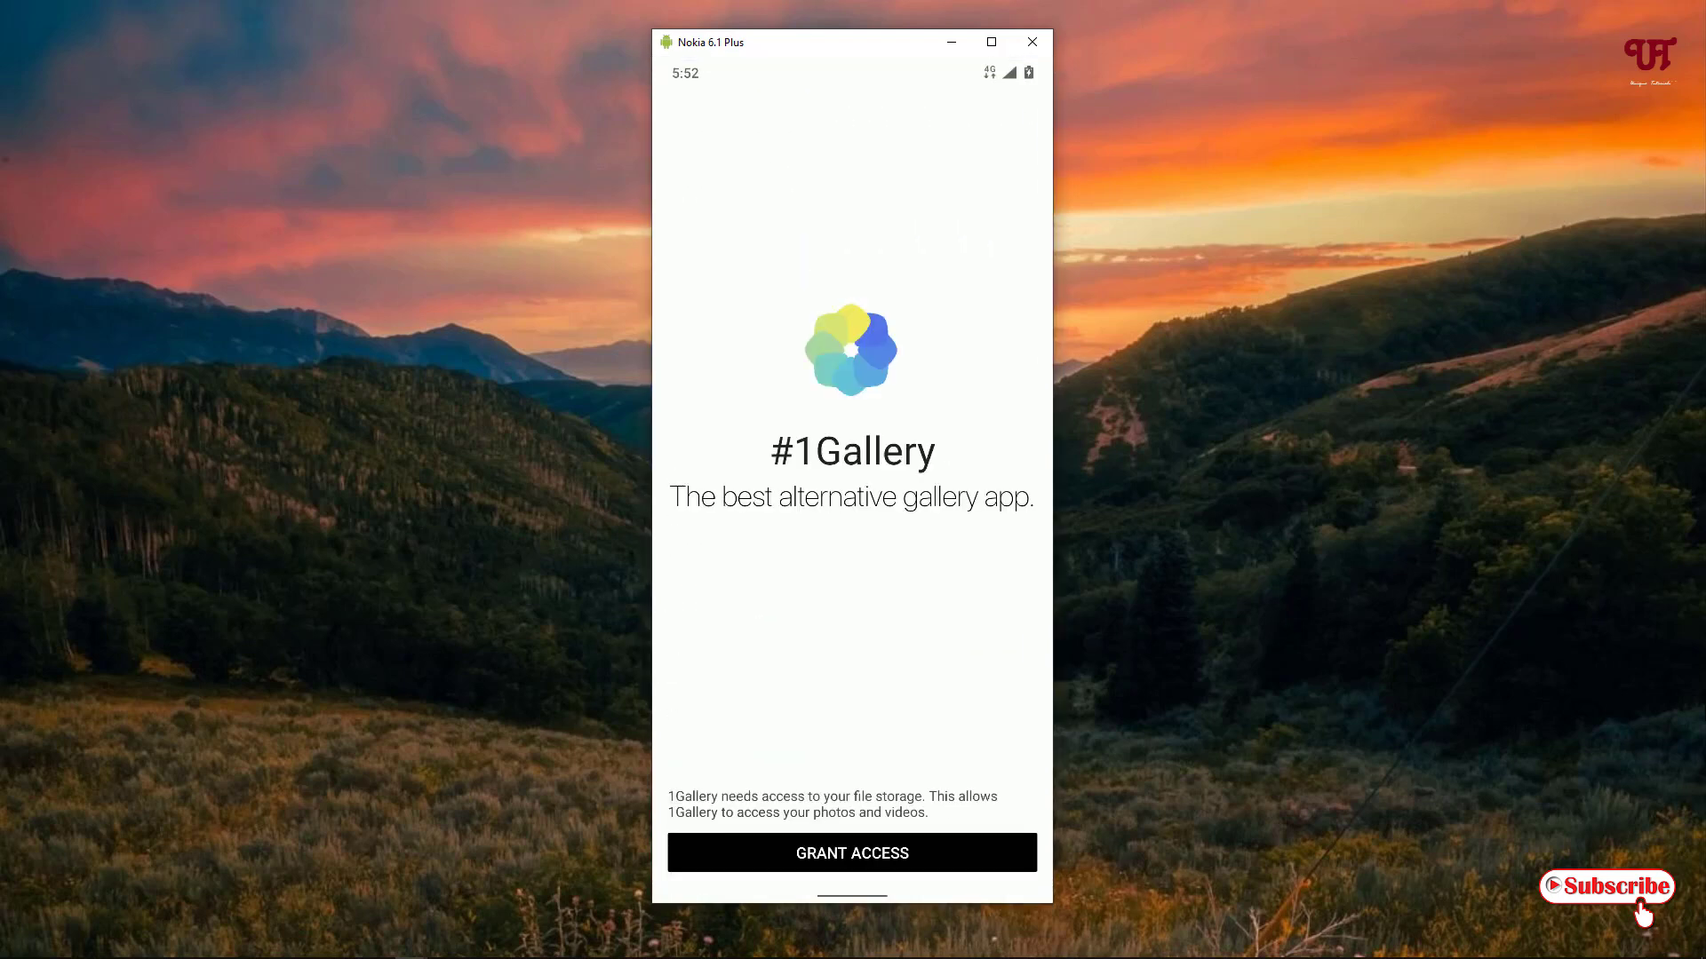
{"action": "left_click", "coordinate": [852, 853]}
- Confirm storage access, scroll through the DCIM, Instagram, Pictures and Screenshots albums, and show the options
{"action": "left_click", "coordinate": [853, 521]}
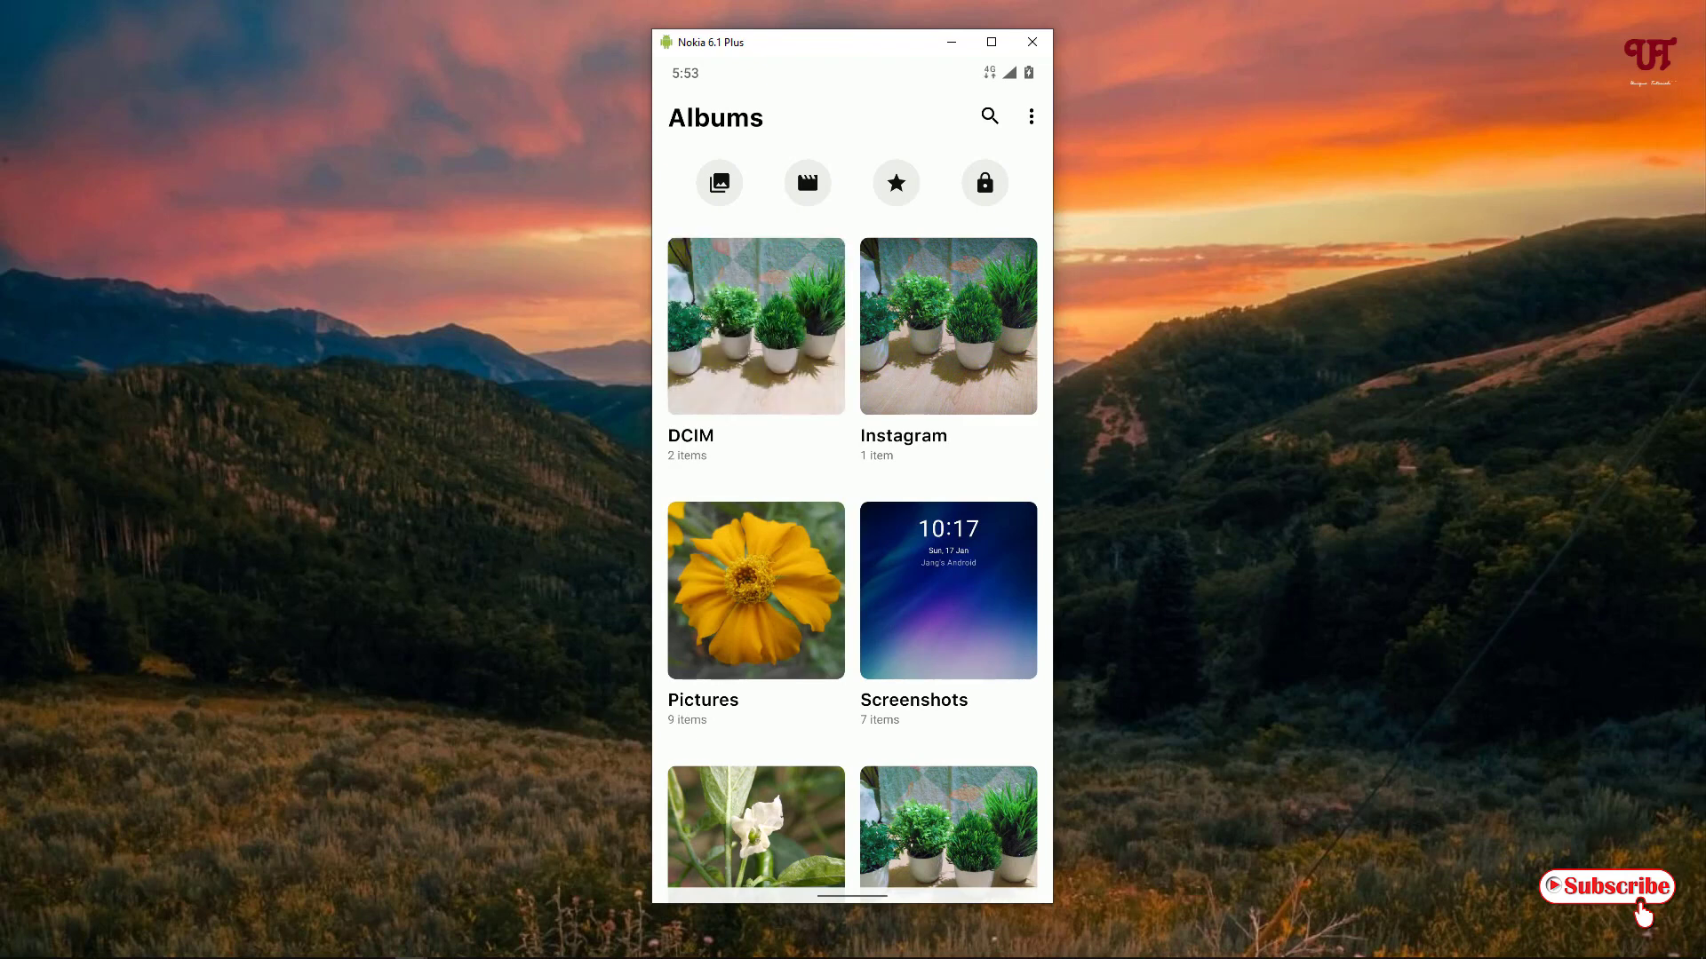
{"action": "scroll", "coordinate": [852, 516], "scroll_direction": "down", "scroll_amount": 3}
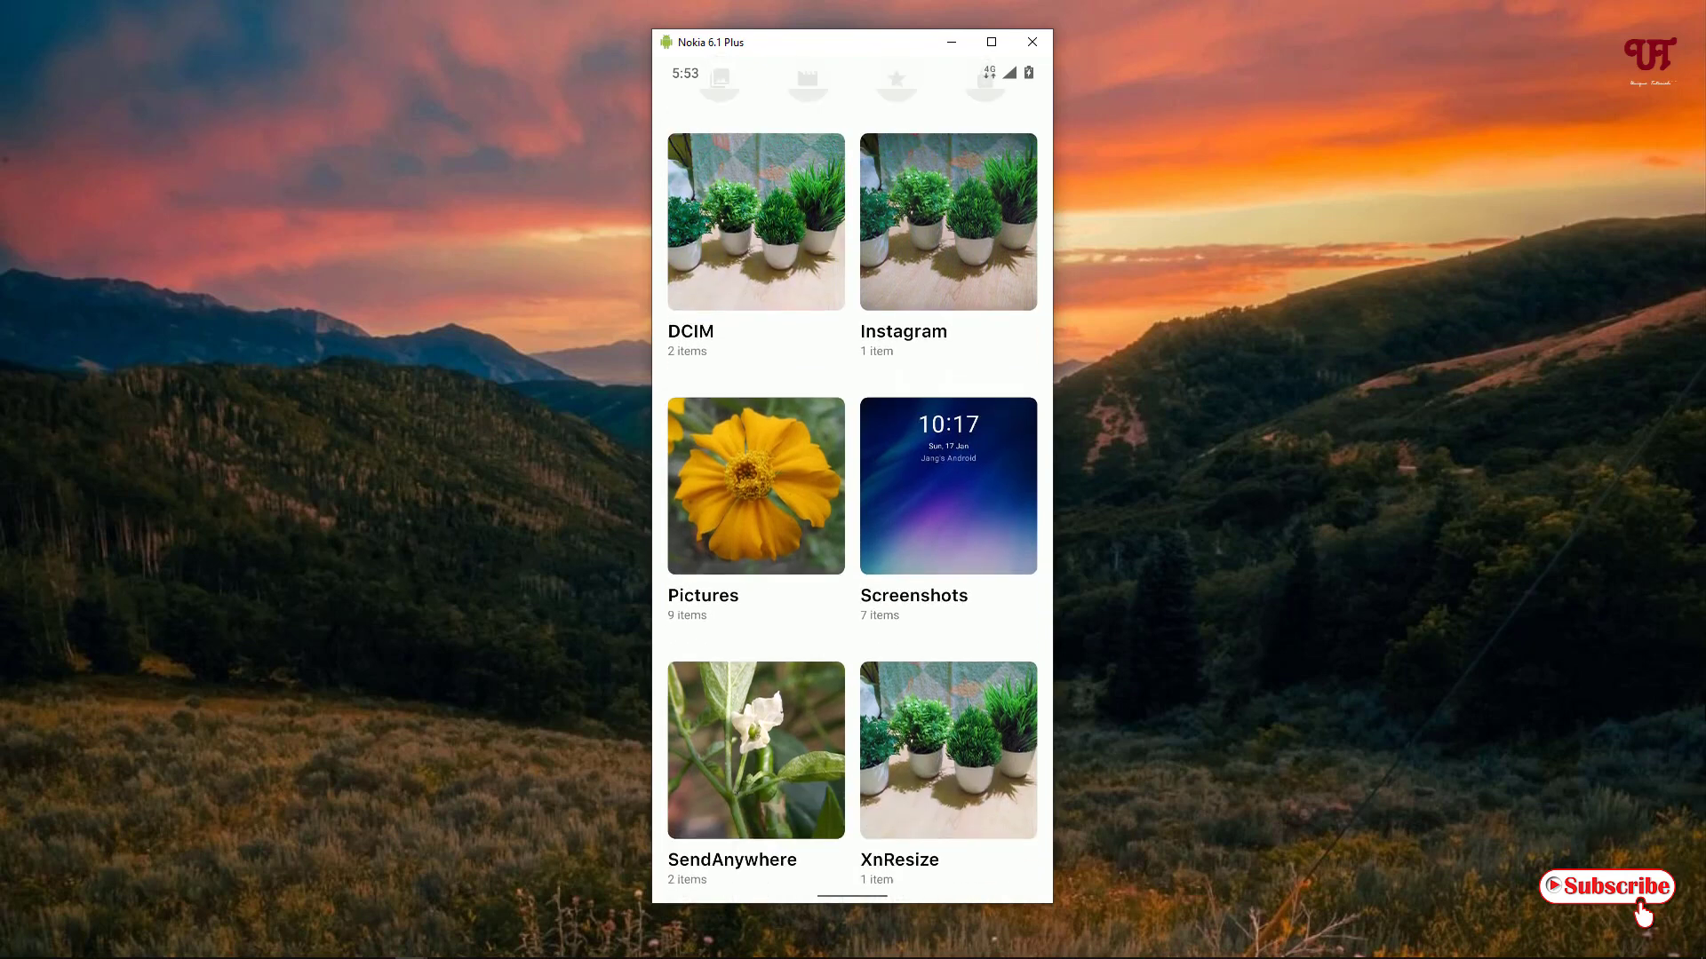
{"action": "scroll", "coordinate": [852, 515], "scroll_direction": "up", "scroll_amount": 3}
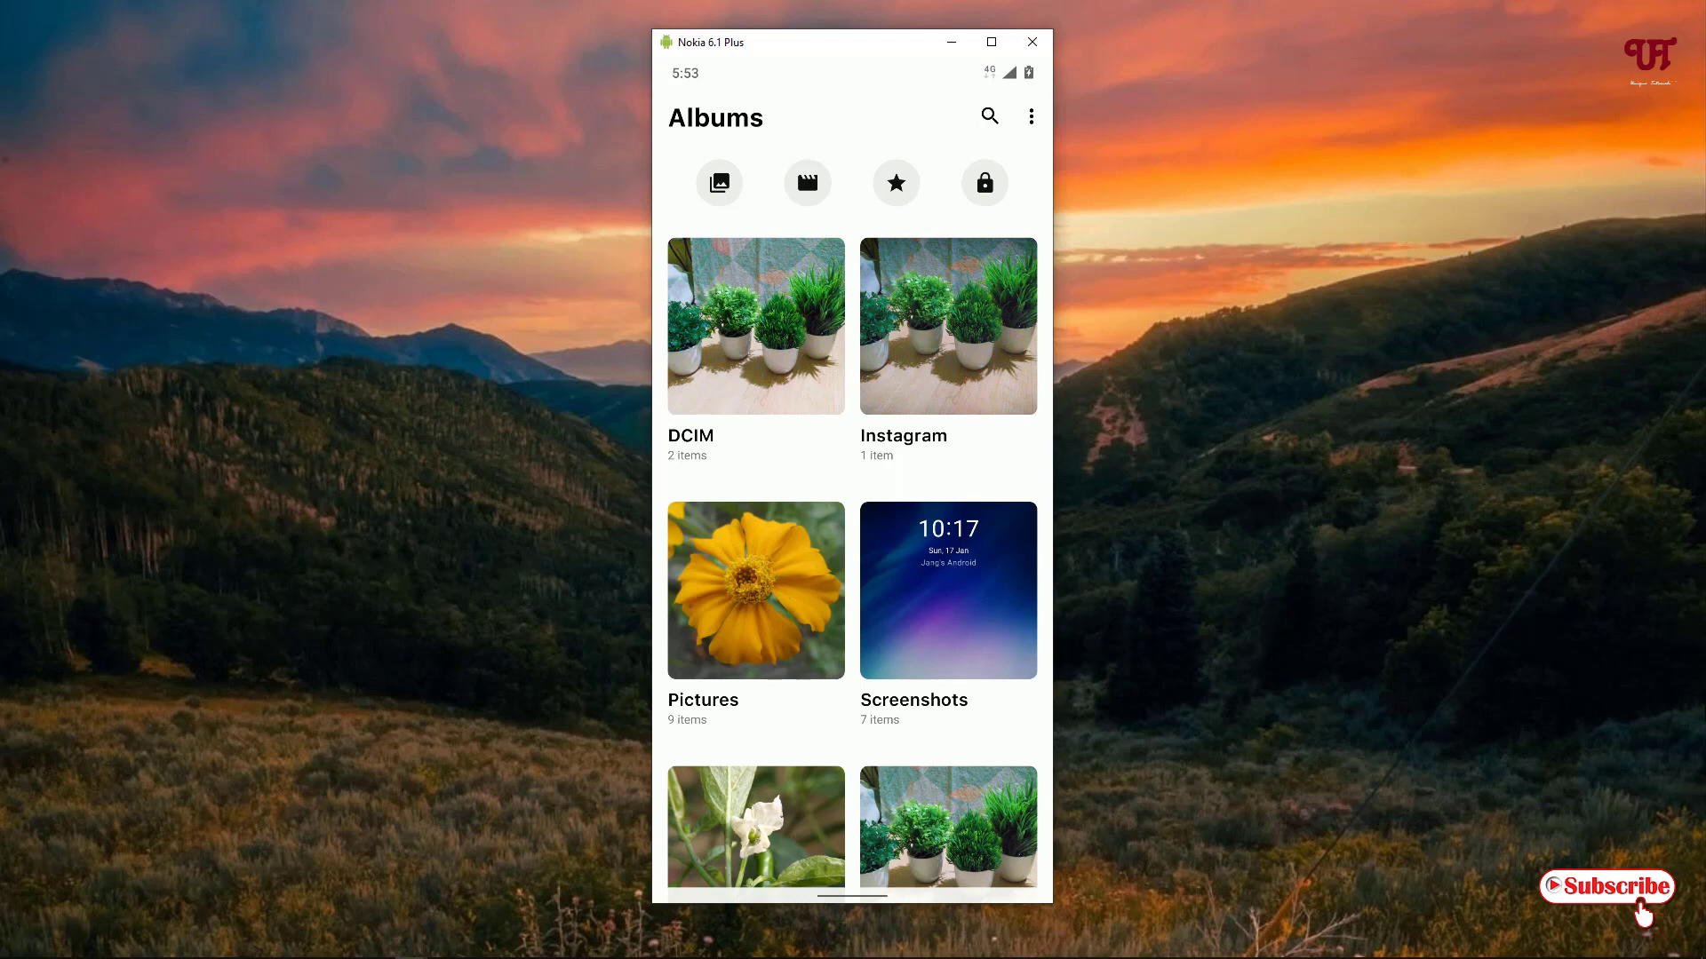
{"action": "scroll", "coordinate": [853, 506], "scroll_direction": "down", "scroll_amount": 2}
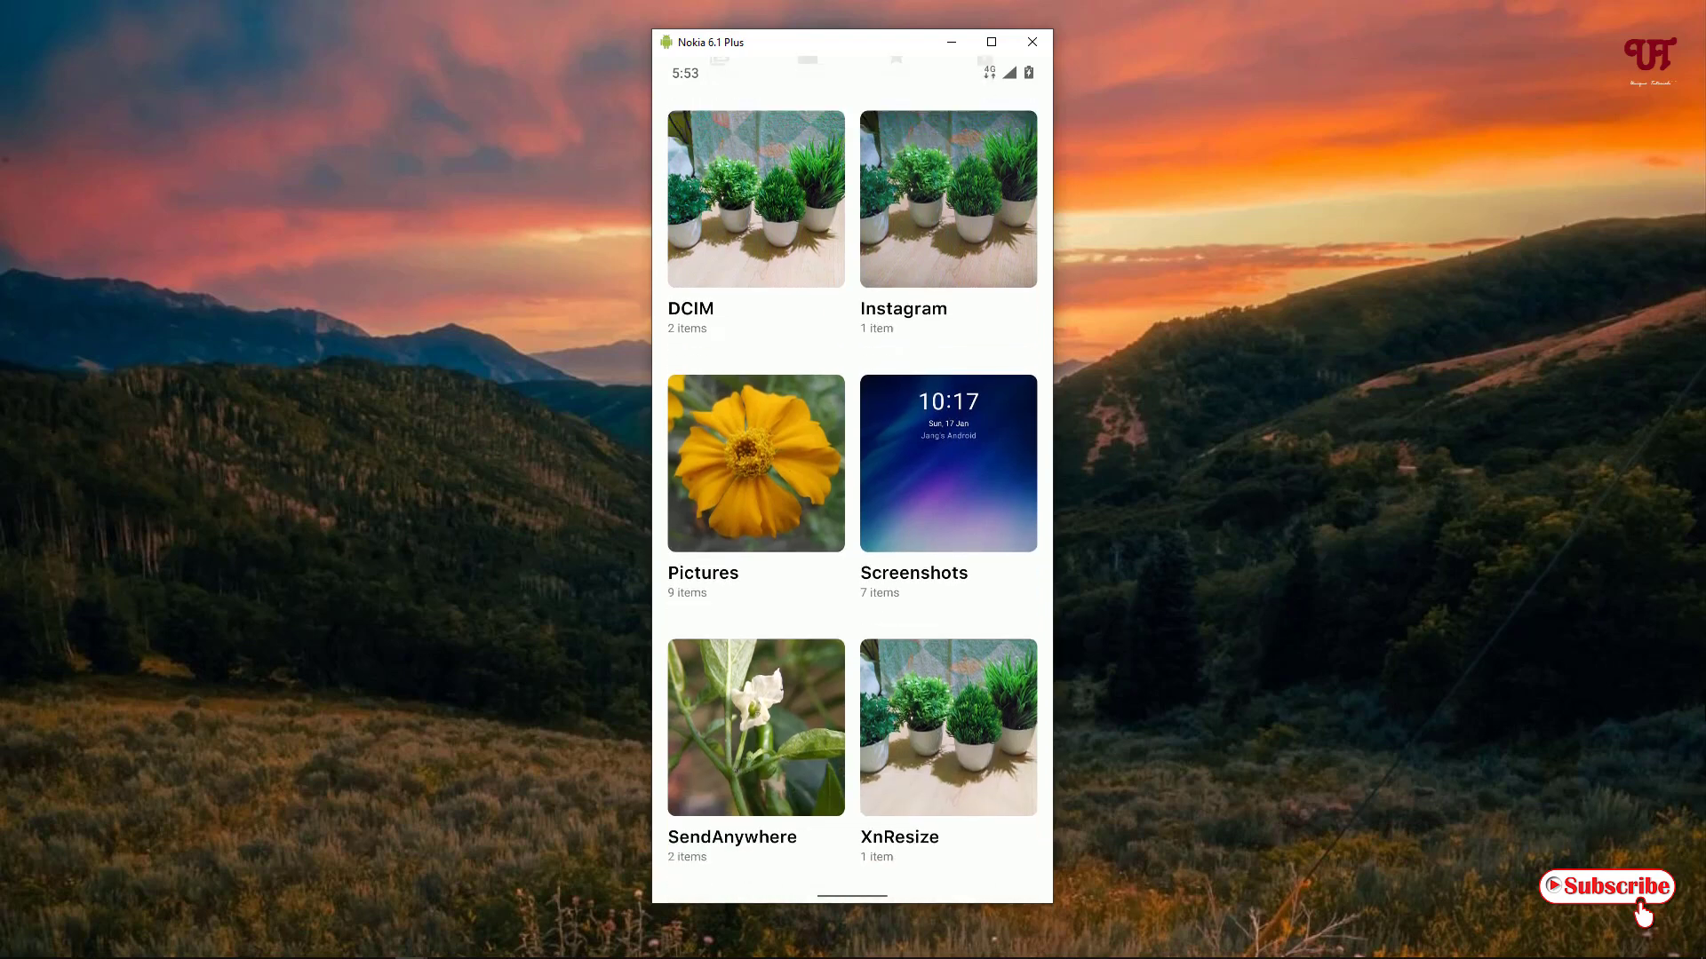
{"action": "scroll", "coordinate": [852, 506], "scroll_direction": "up", "scroll_amount": 2}
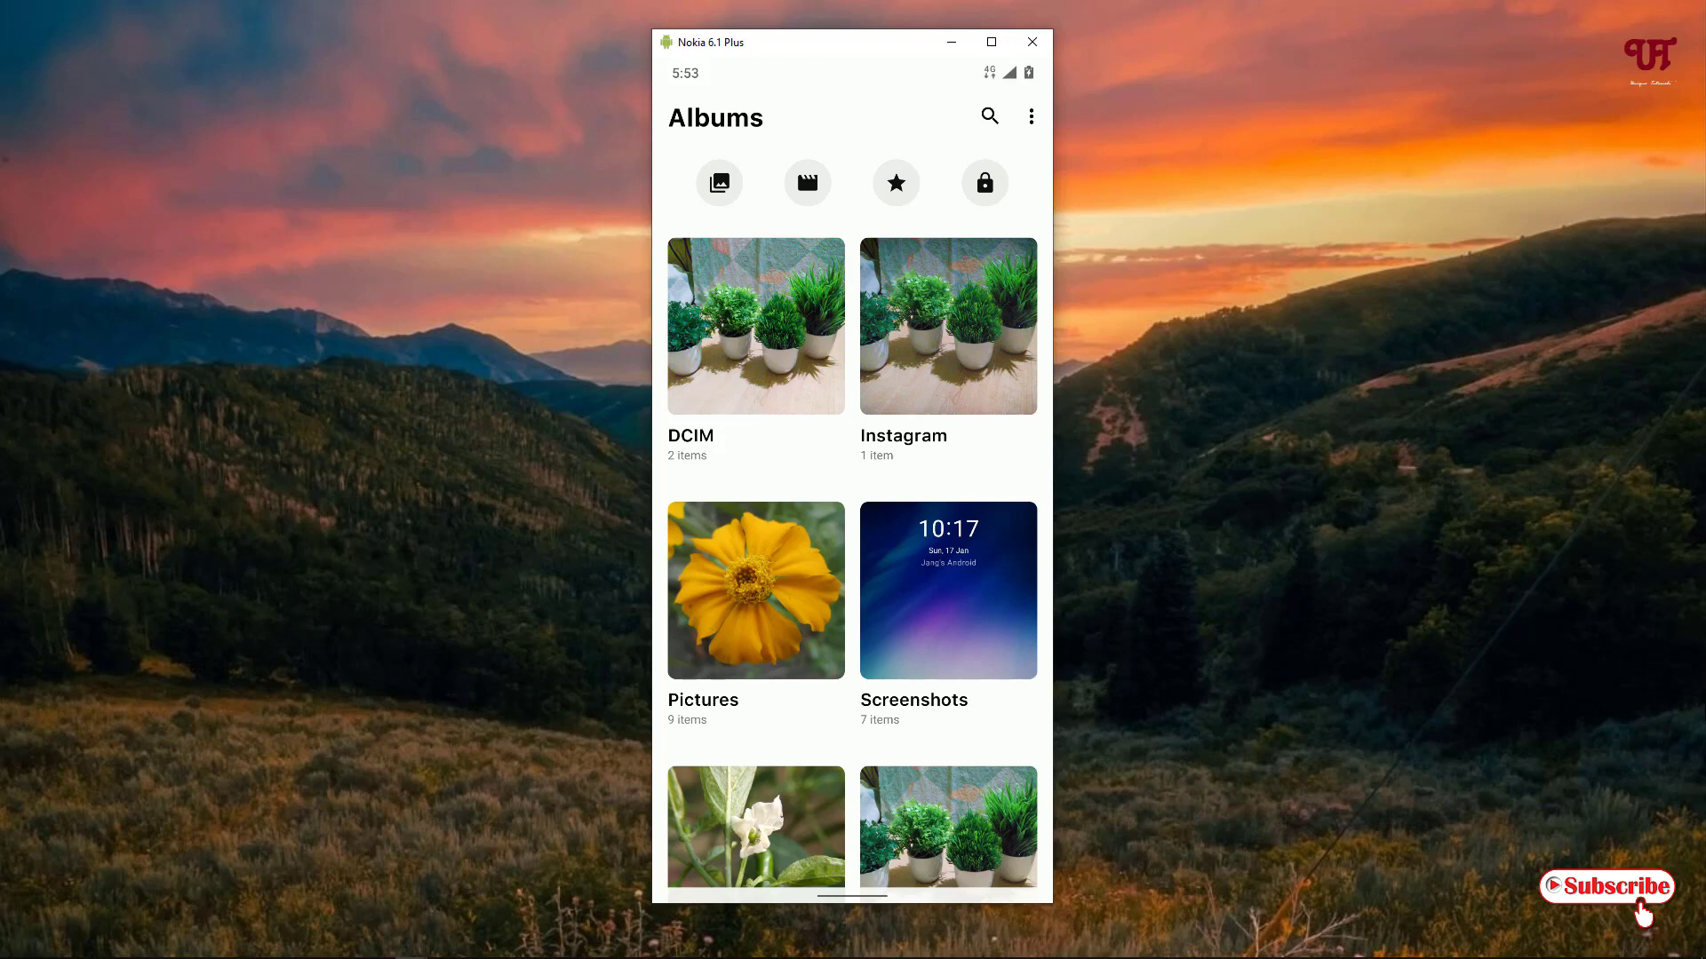
{"action": "left_click", "coordinate": [1030, 116]}
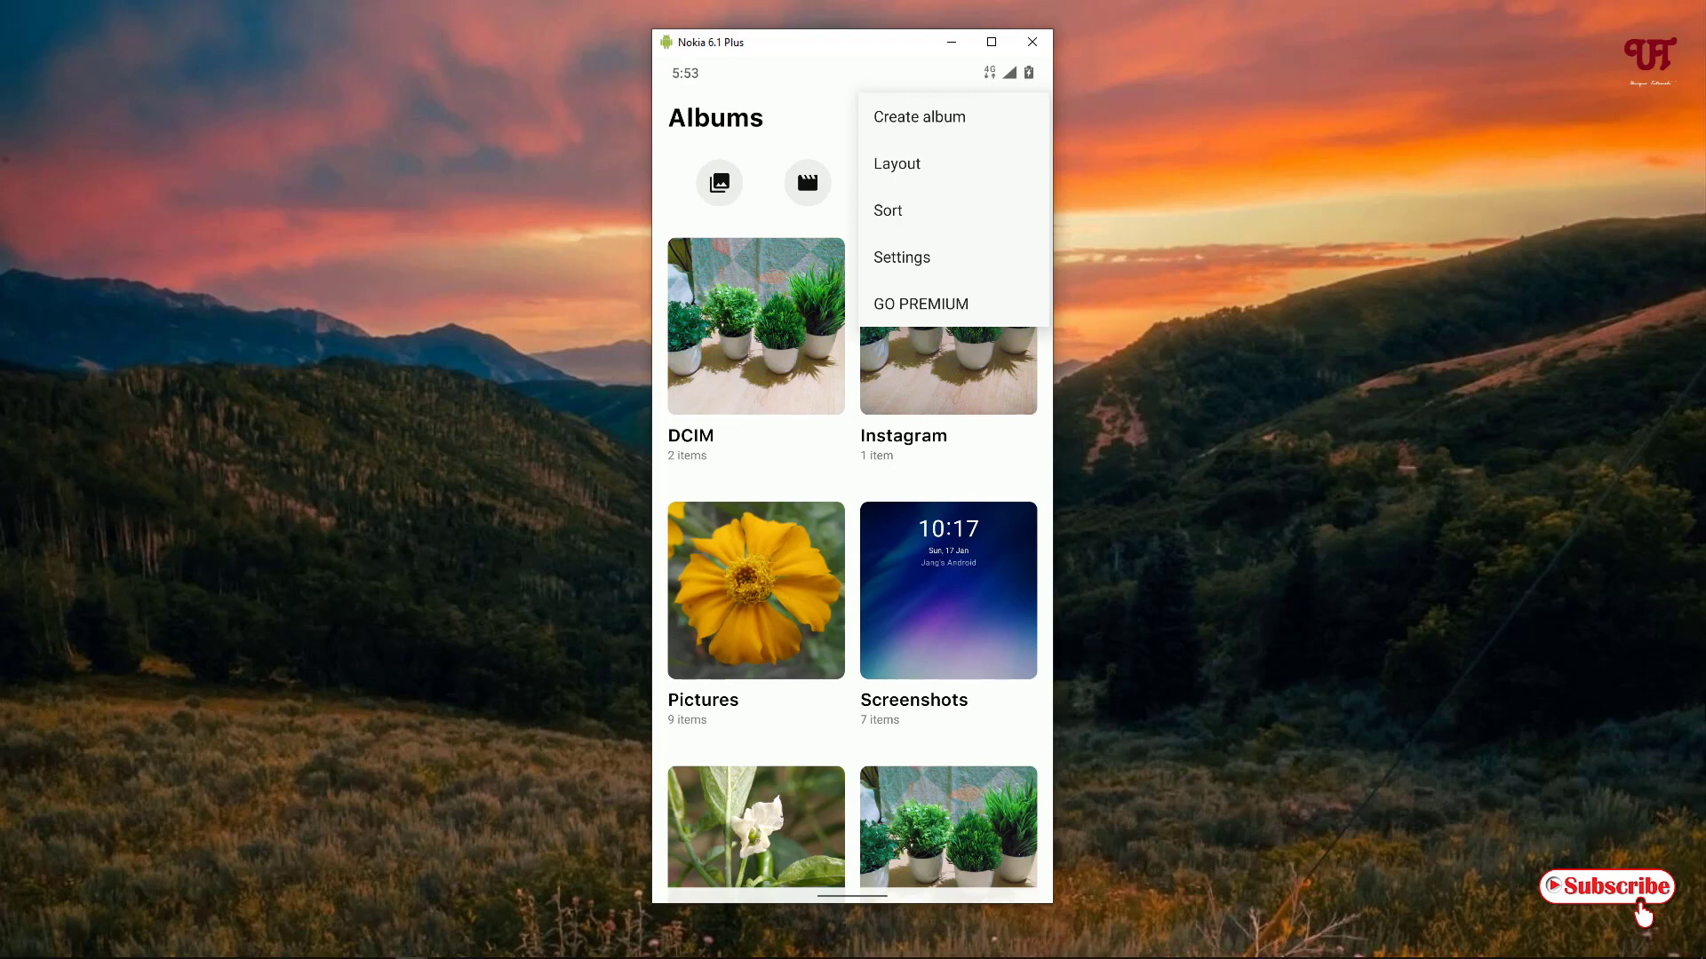
- Look at settings and leave the theme Light, then open the DCIM plant photo full-screen
{"action": "left_click", "coordinate": [902, 258]}
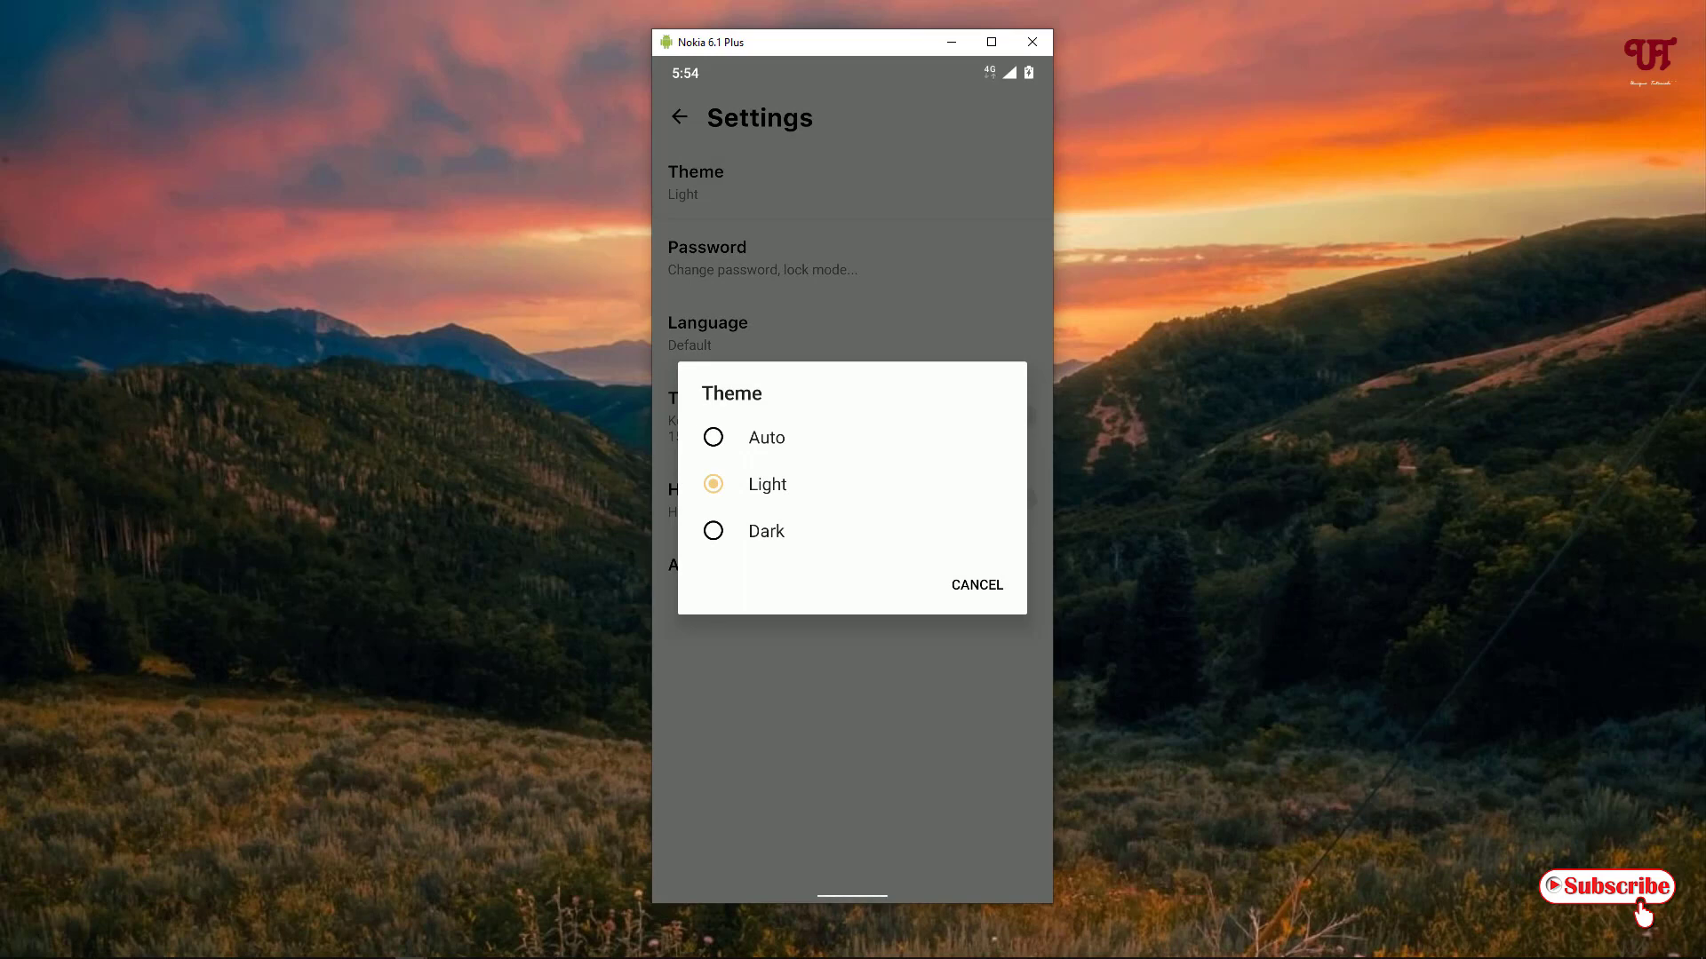
{"action": "key", "text": "Escape"}
{"action": "key", "text": "Escape"}
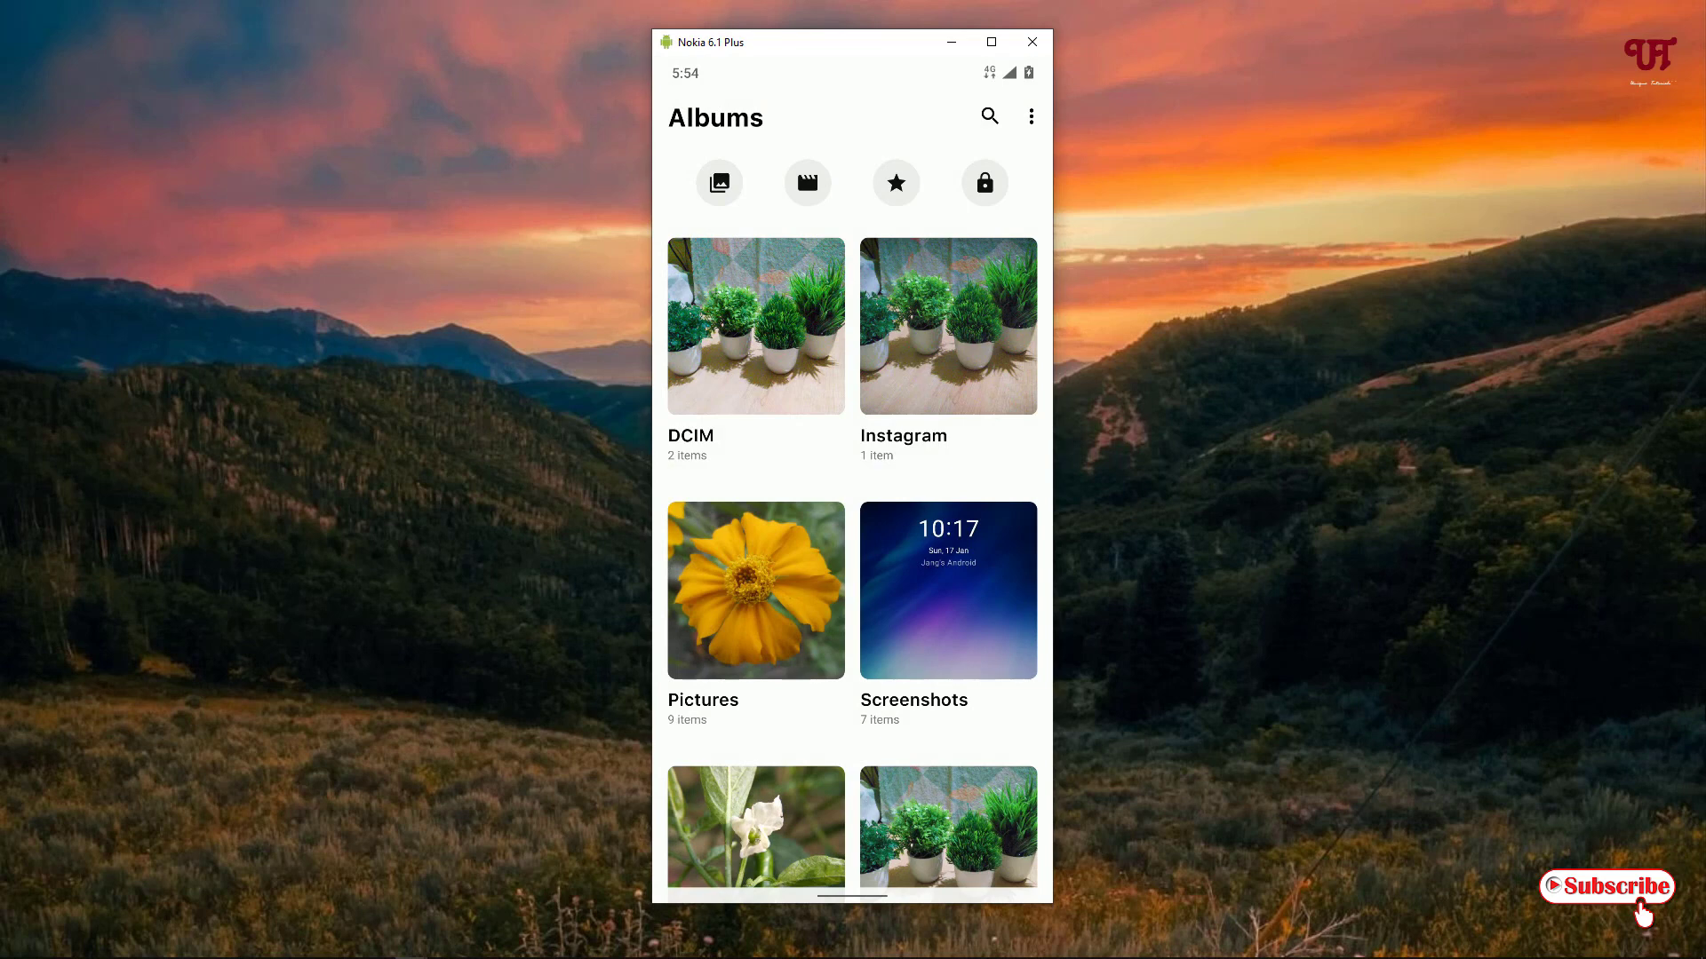
{"action": "left_click", "coordinate": [755, 326]}
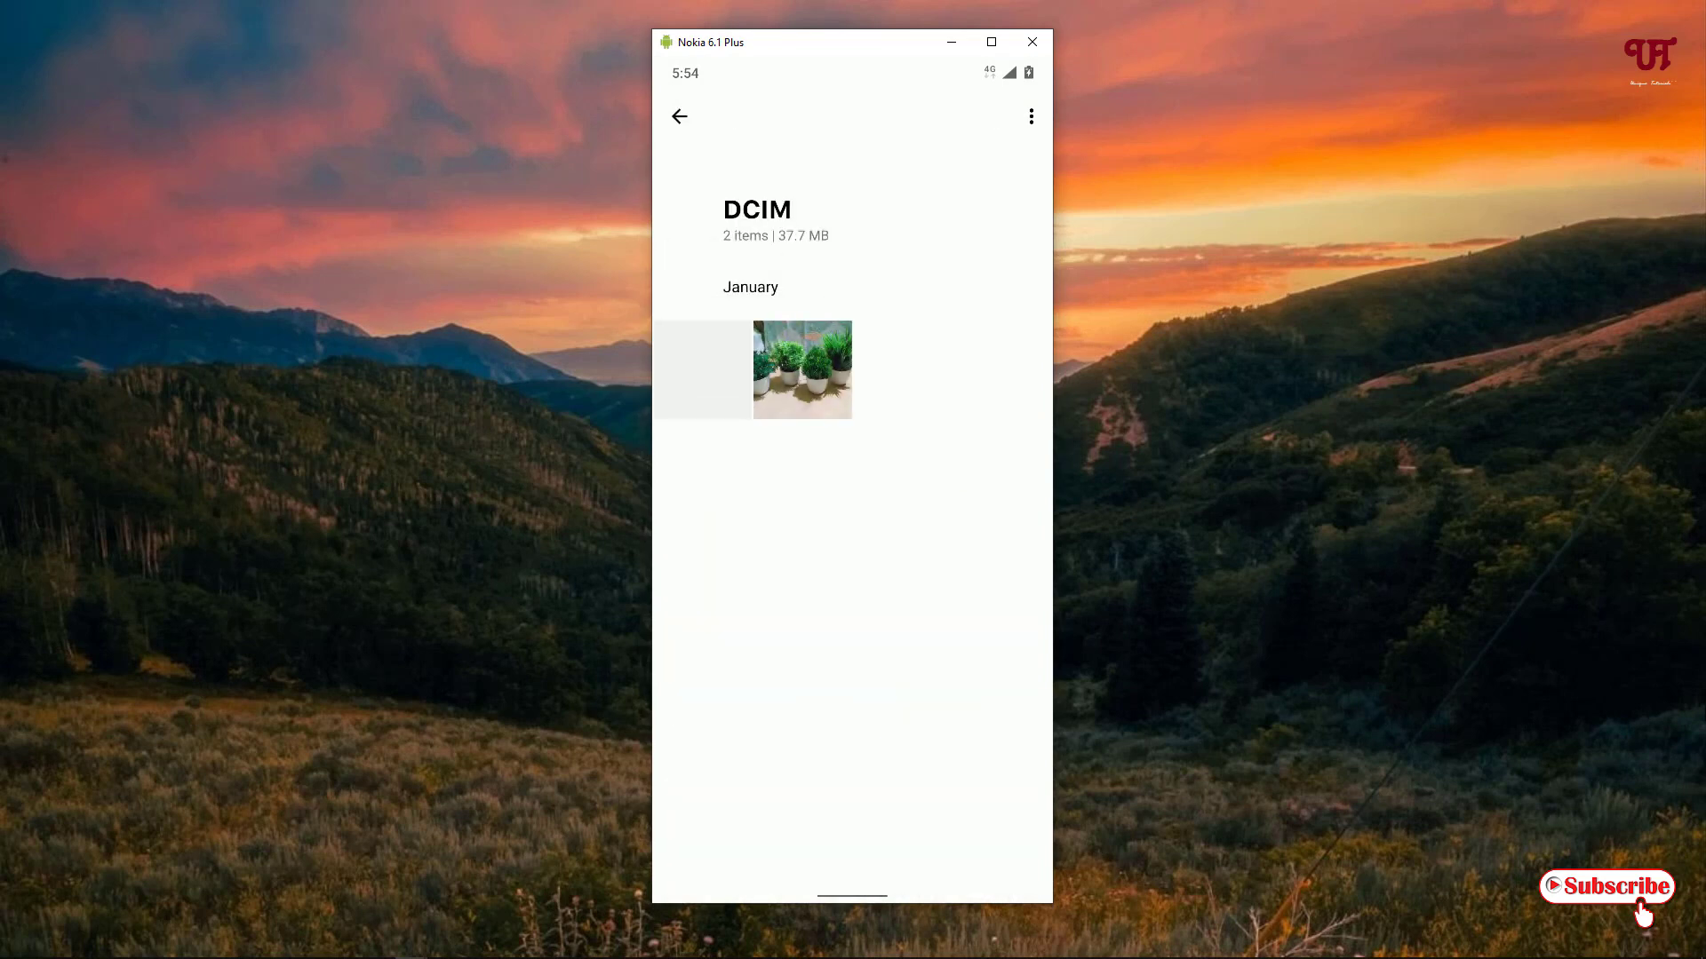
{"action": "left_click", "coordinate": [802, 369]}
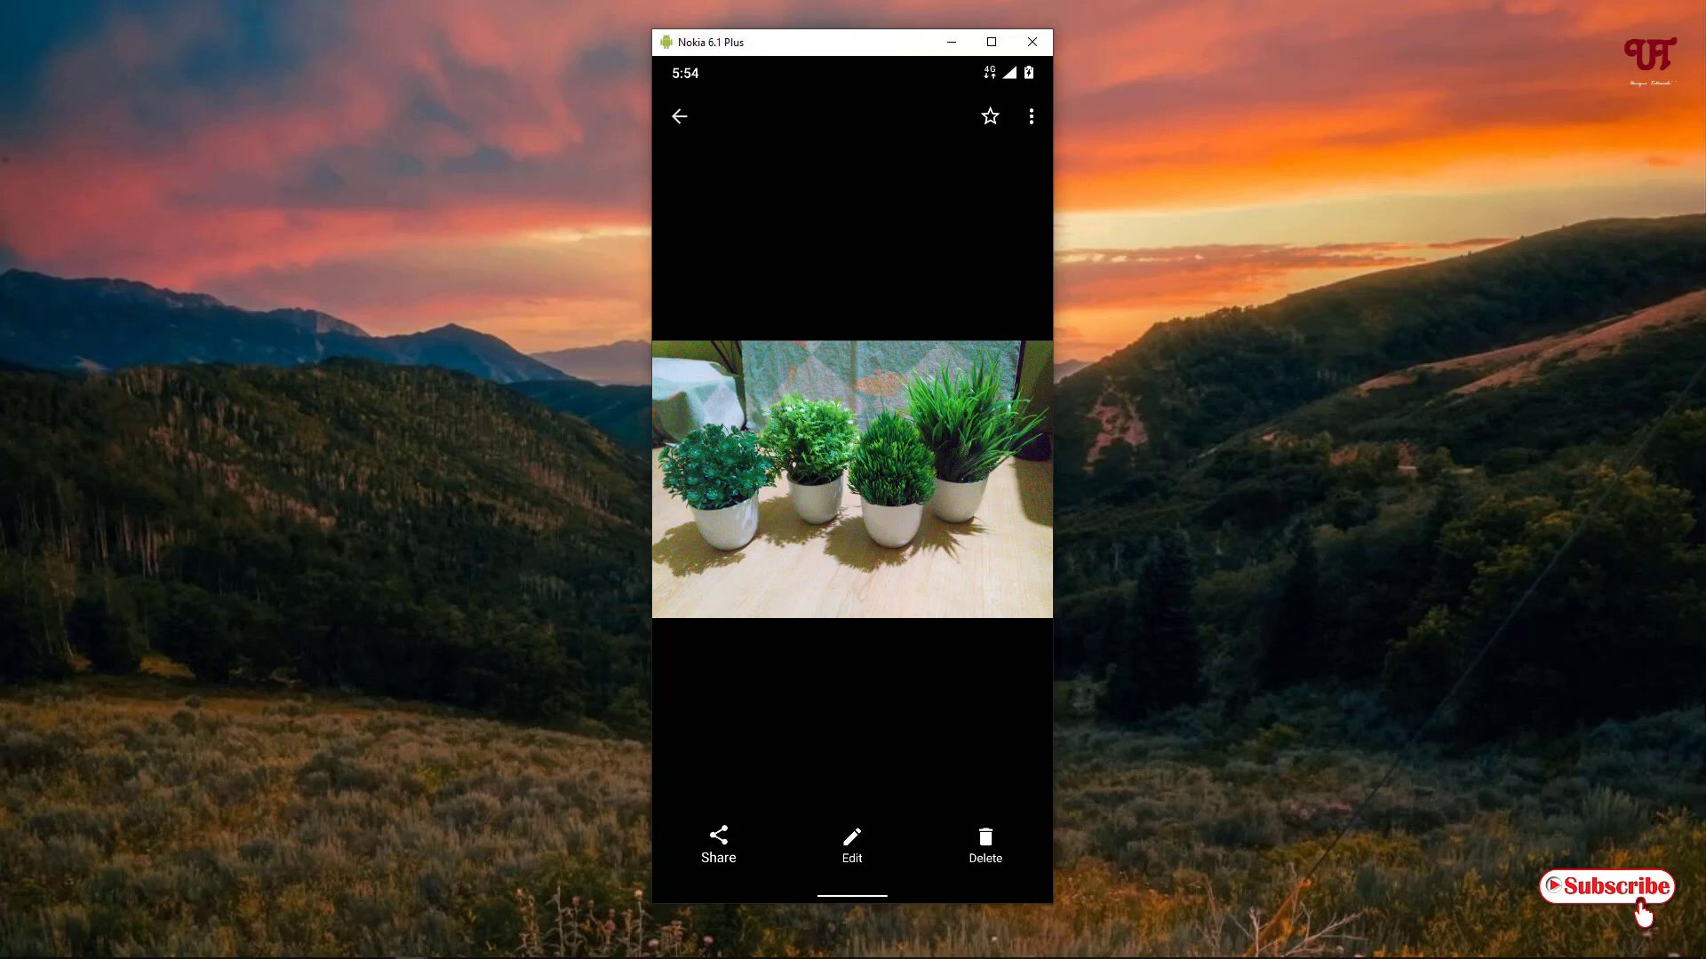
- Open the plant photo in the editor and browse its filters and light and colour adjustments
{"action": "left_click", "coordinate": [851, 844]}
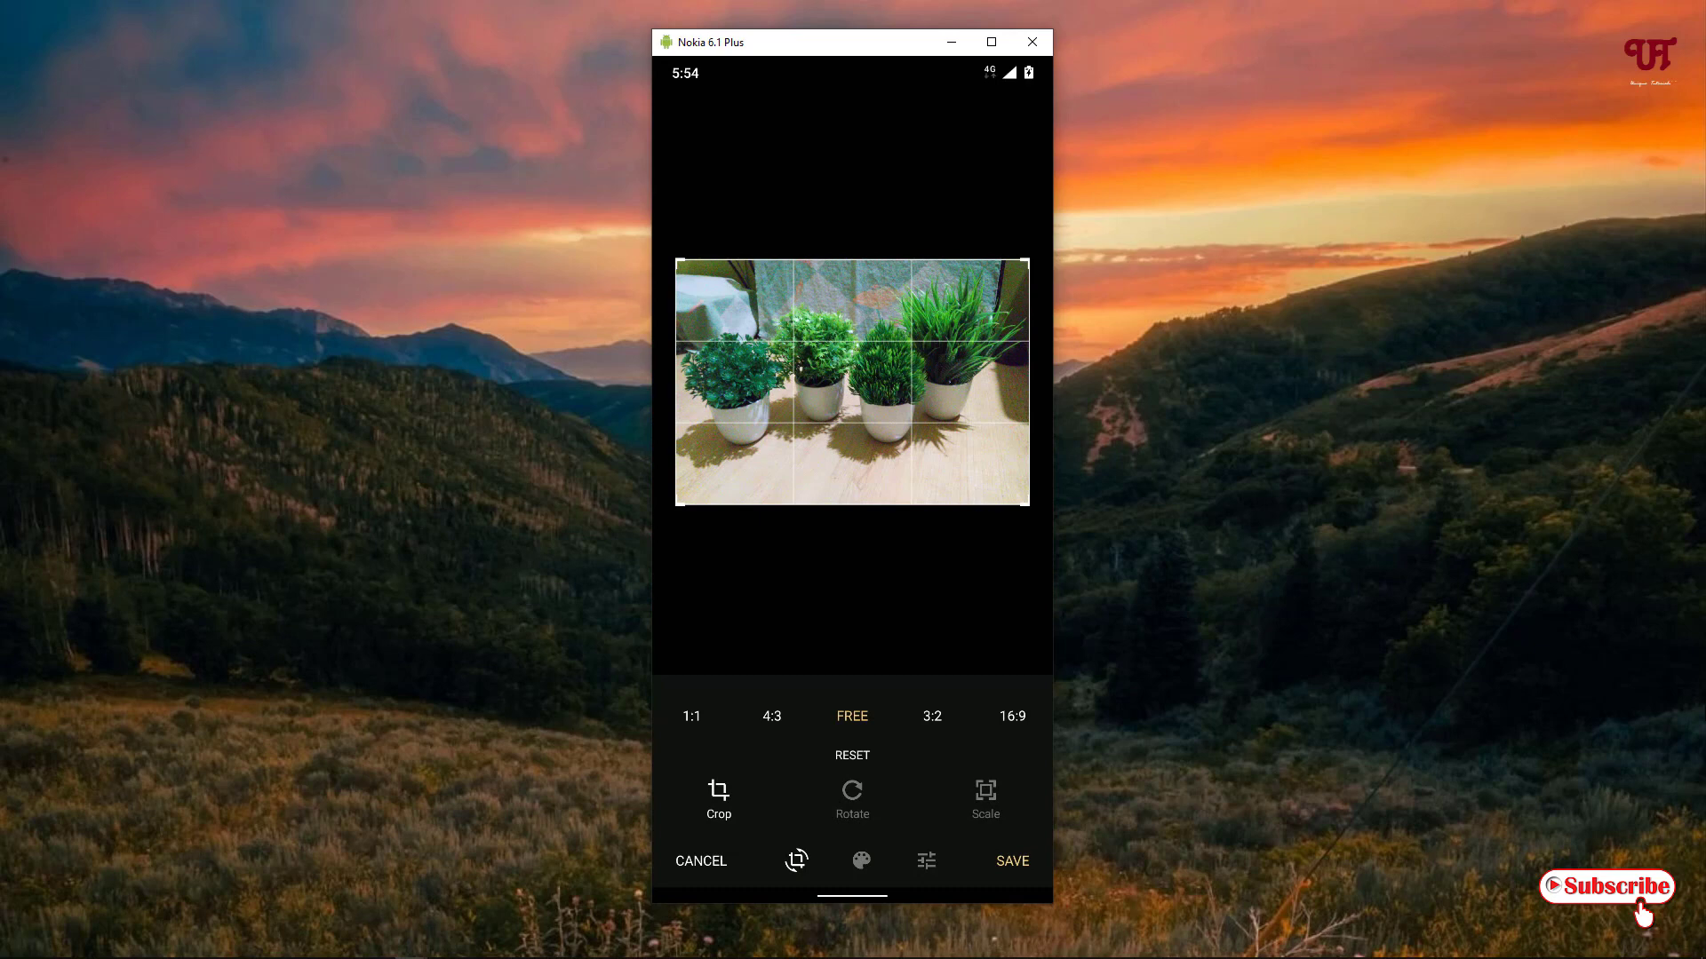
{"action": "left_click", "coordinate": [861, 861]}
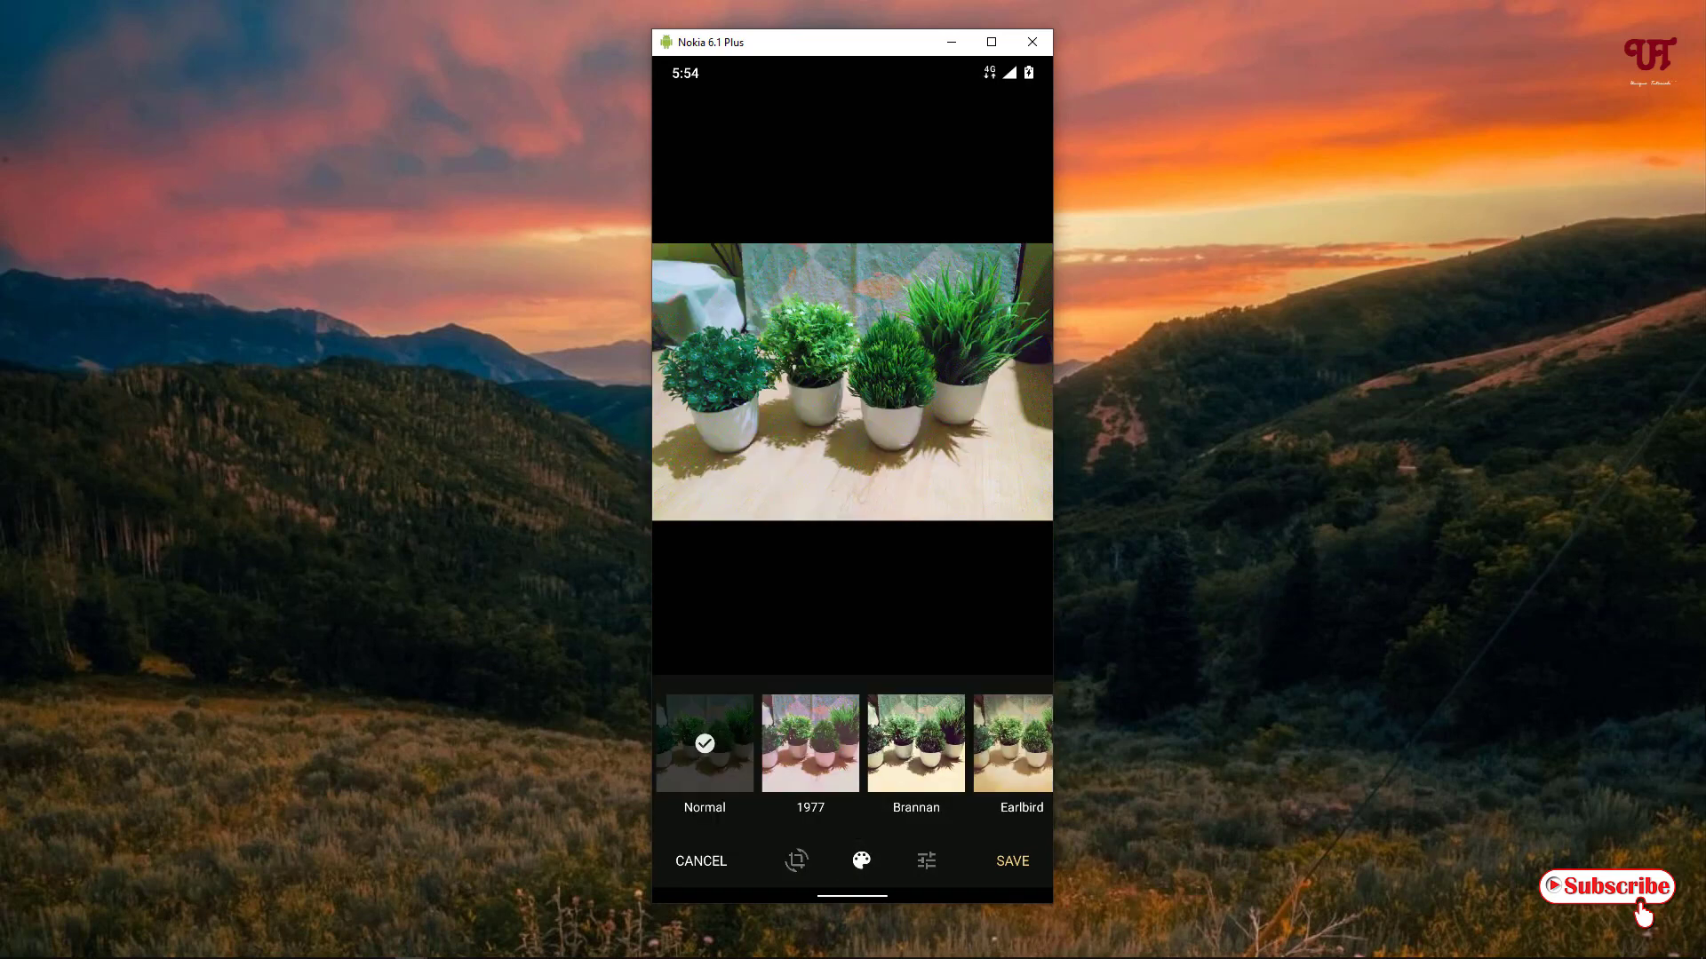
{"action": "left_click", "coordinate": [926, 860]}
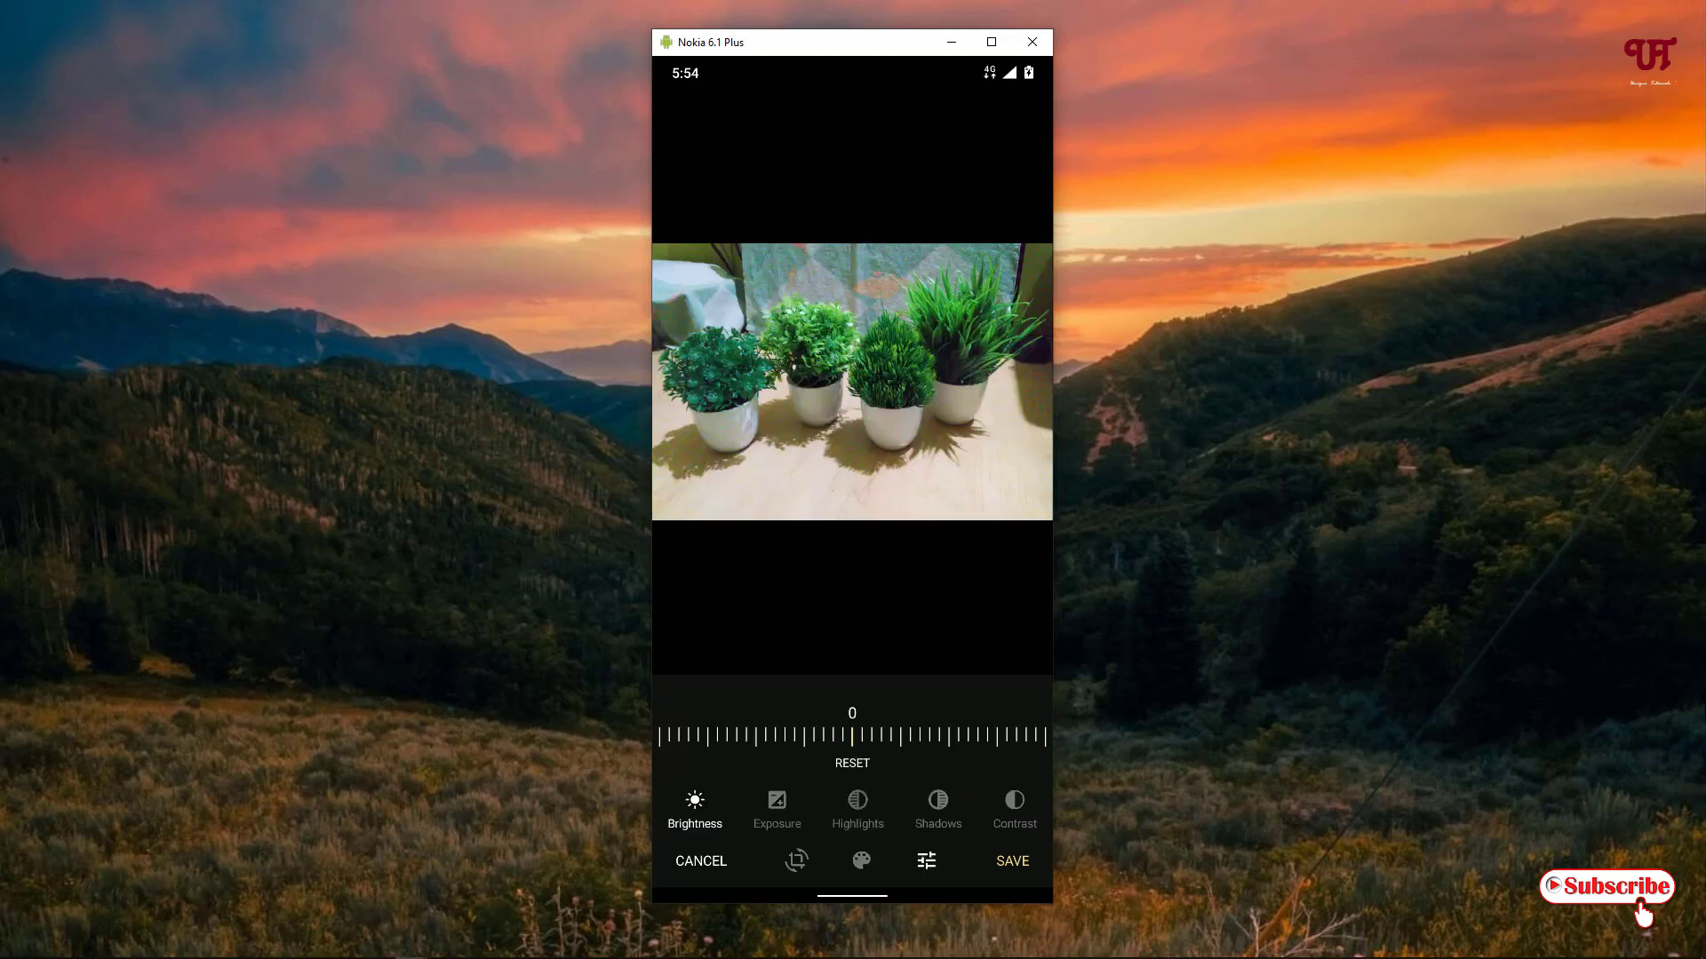
{"action": "left_click_drag", "start_coordinate": [938, 812], "coordinate": [790, 812]}
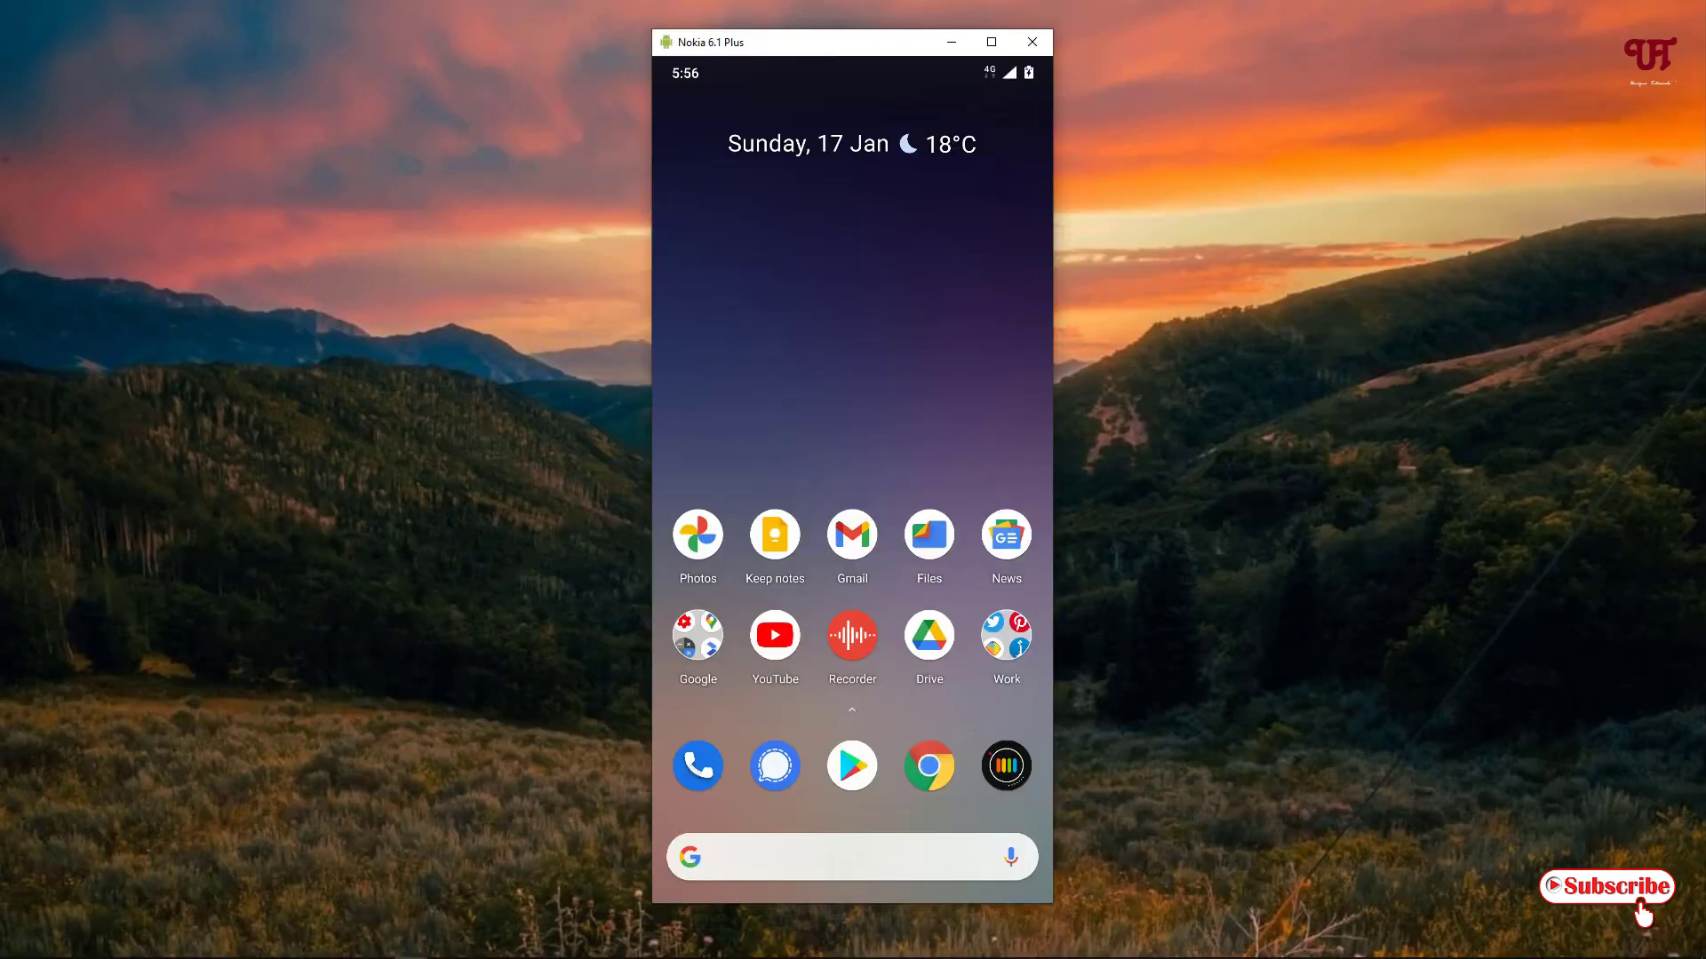
- Rerun the 'gallery ad free' Play Store search, open Gallery Ad Free's page and launch it
{"action": "left_click", "coordinate": [852, 766]}
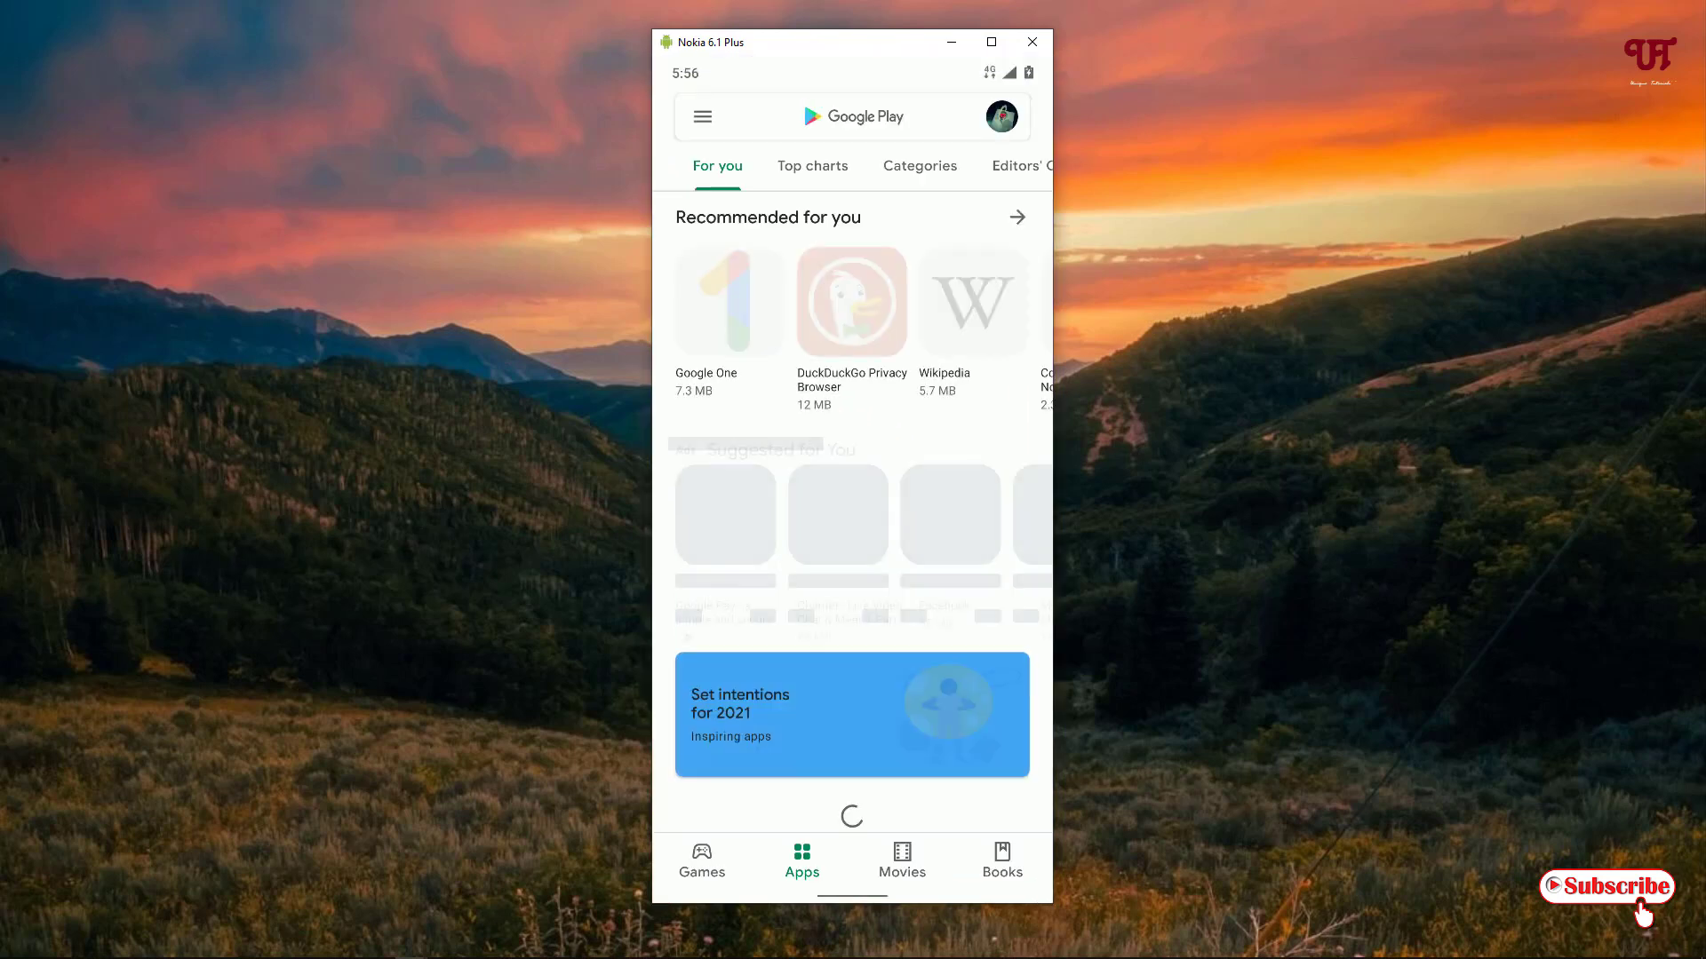
{"action": "left_click", "coordinate": [852, 116]}
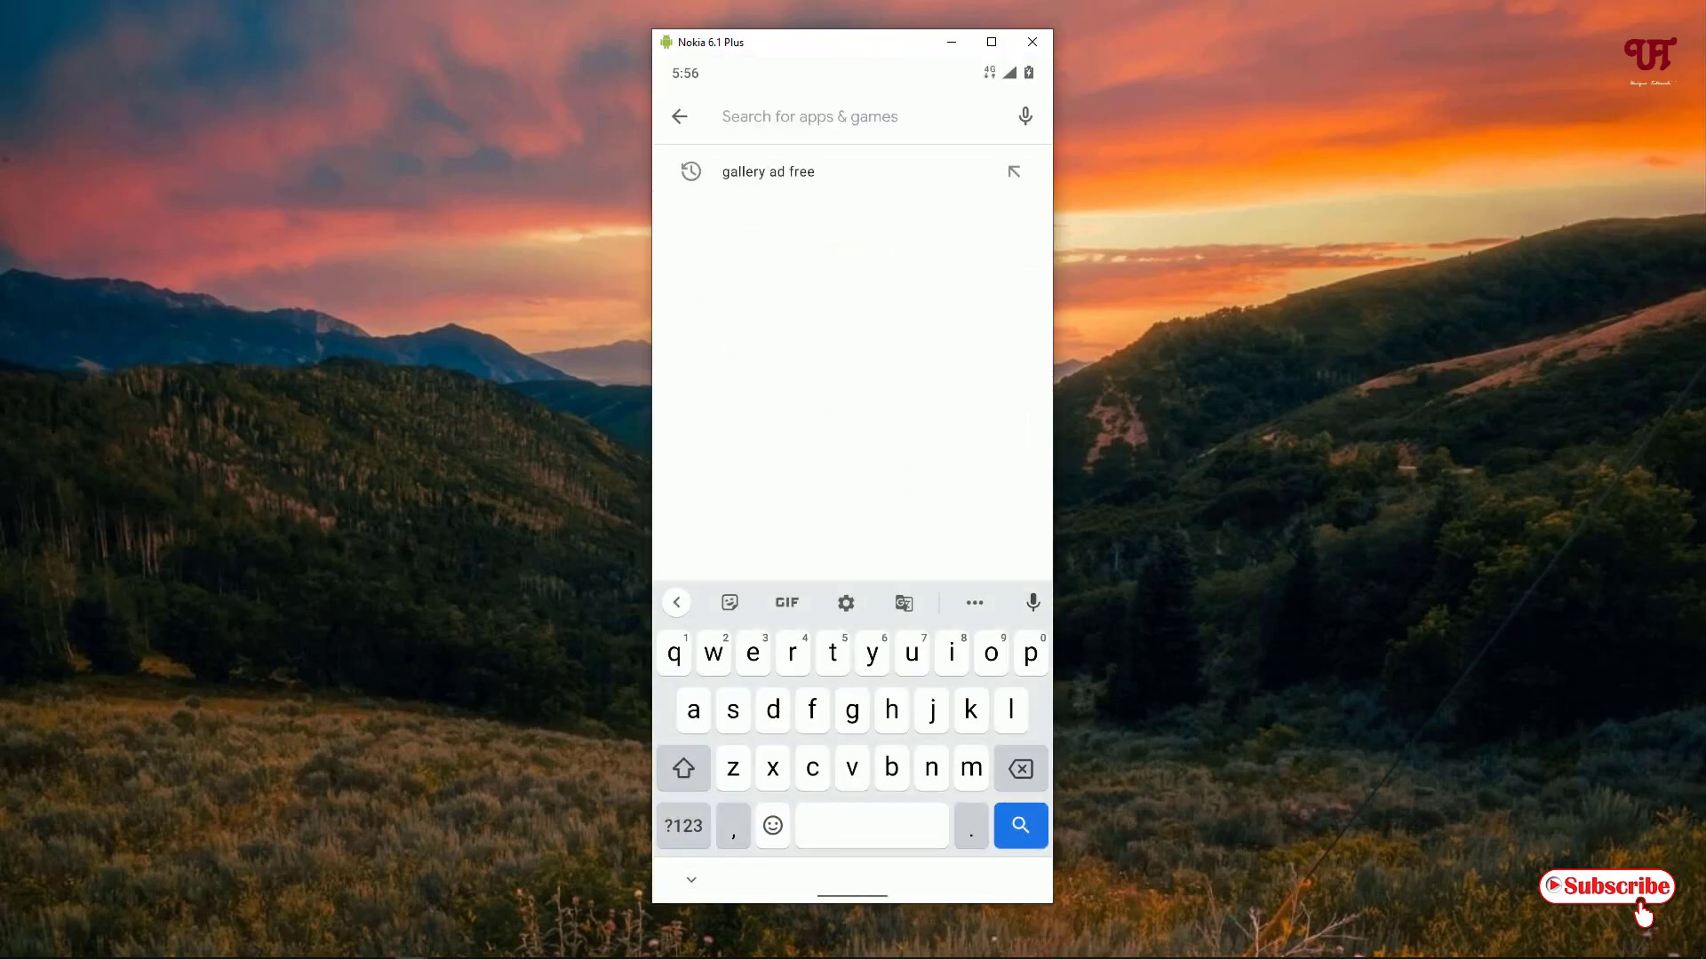
{"action": "left_click", "coordinate": [767, 172]}
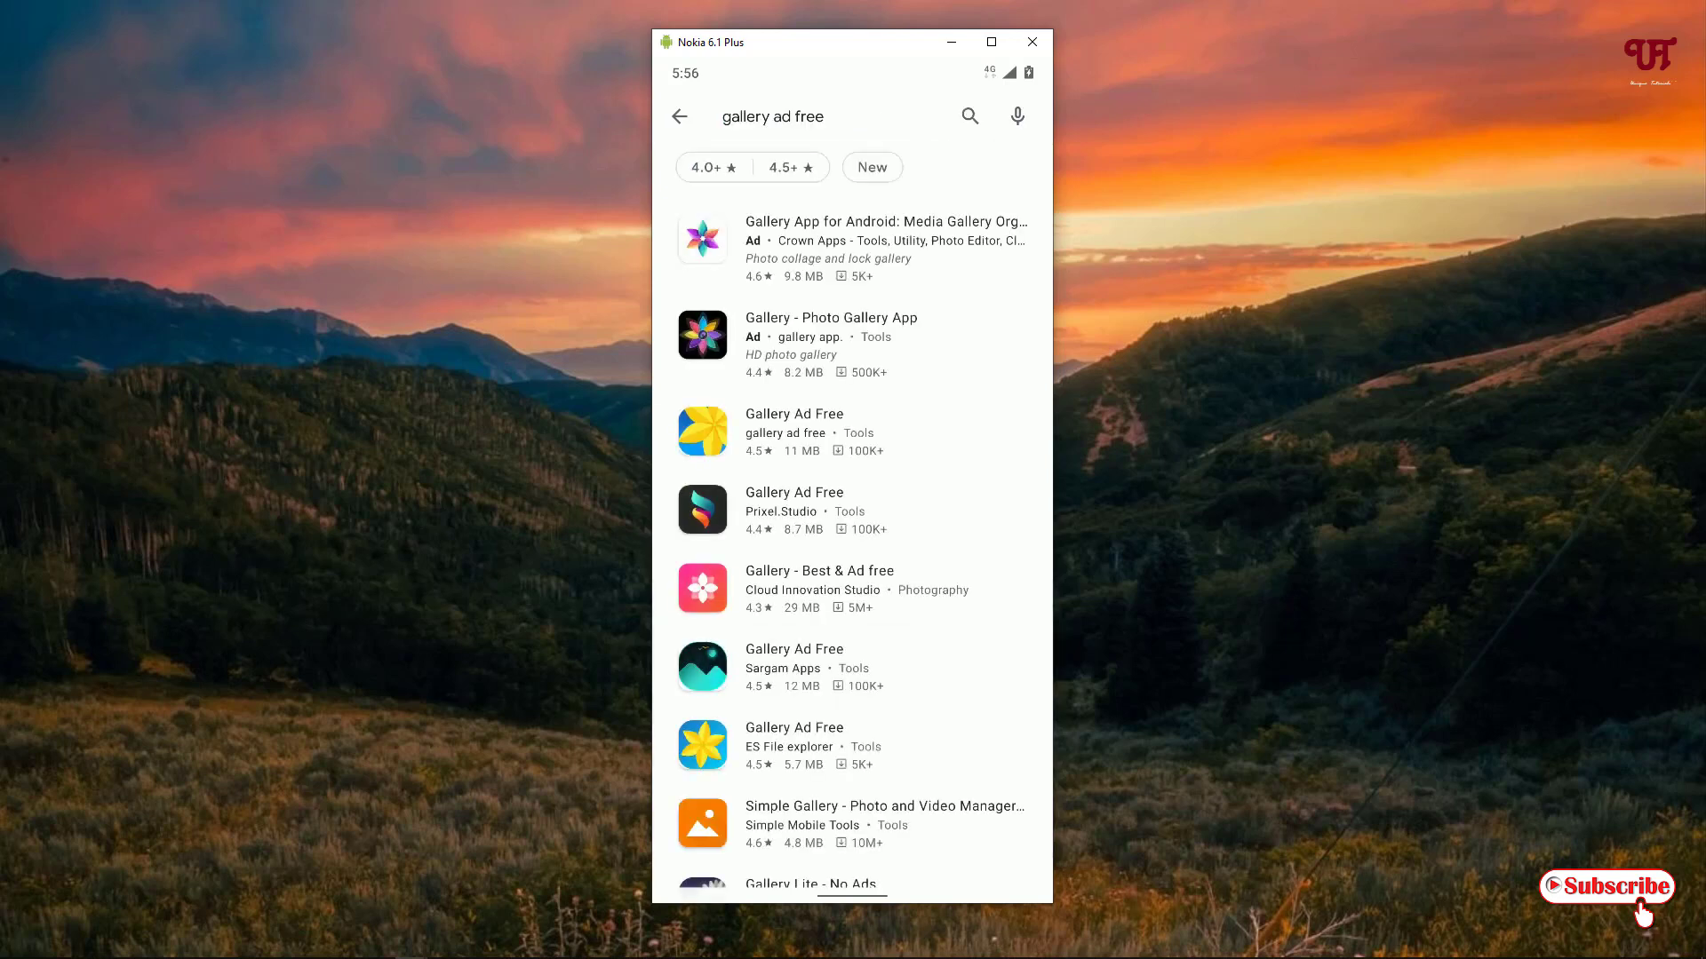
{"action": "scroll", "coordinate": [853, 551], "scroll_direction": "down", "scroll_amount": 7}
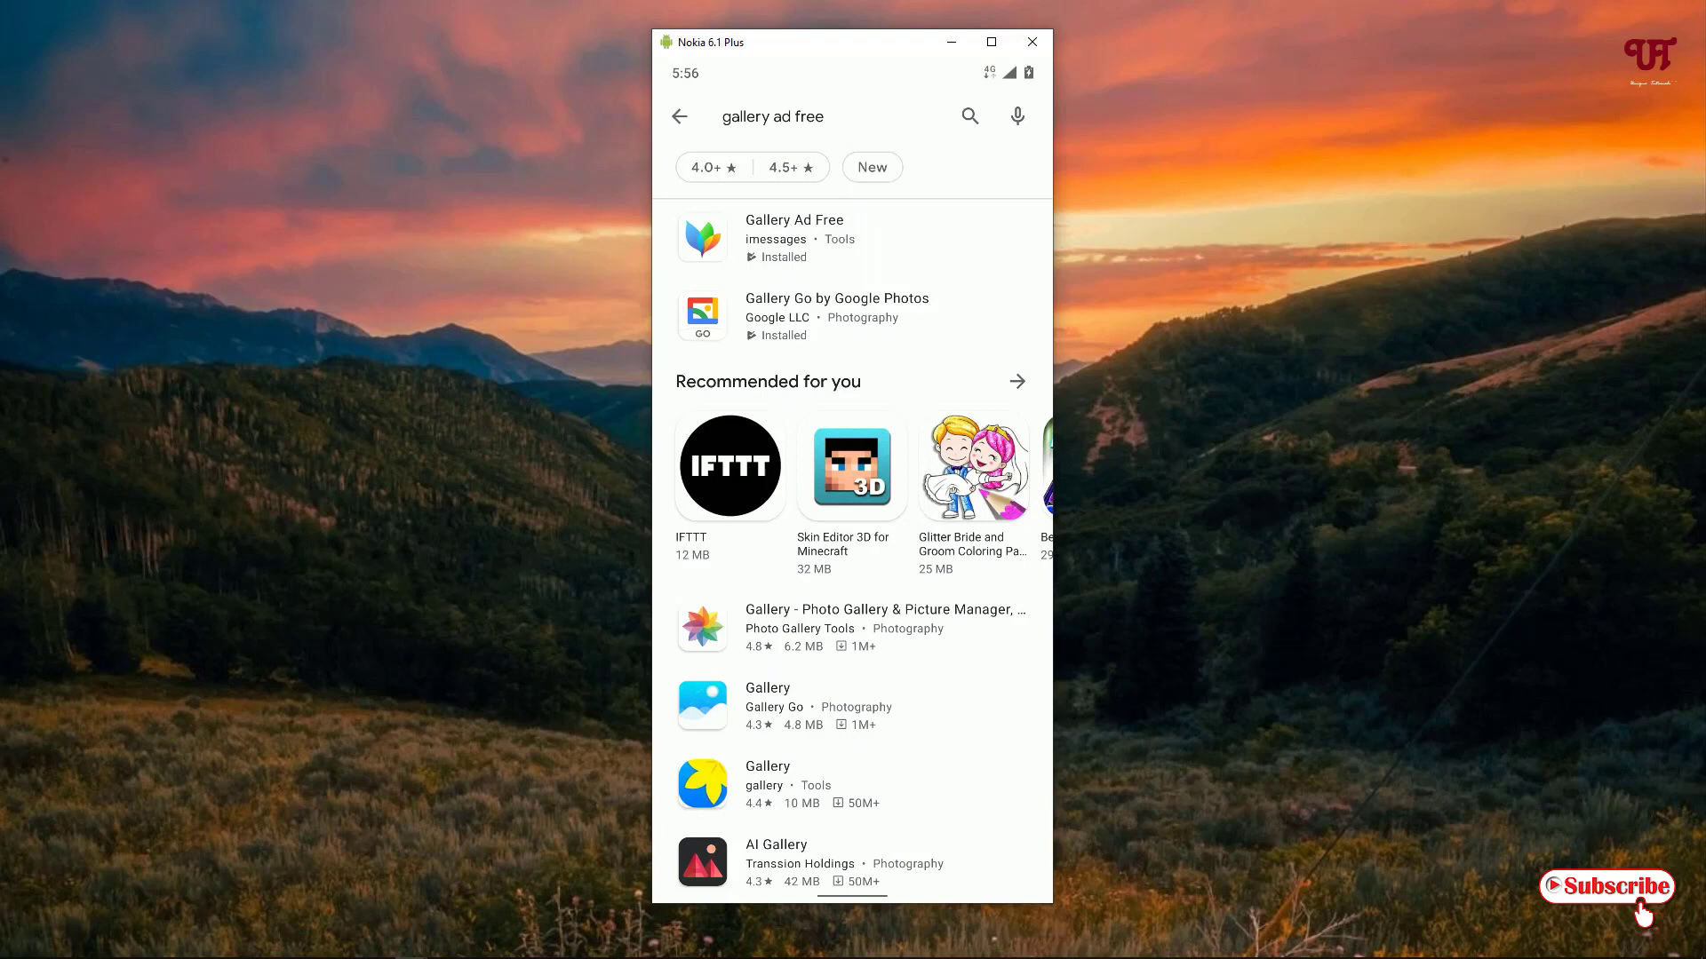
{"action": "left_click", "coordinate": [835, 238]}
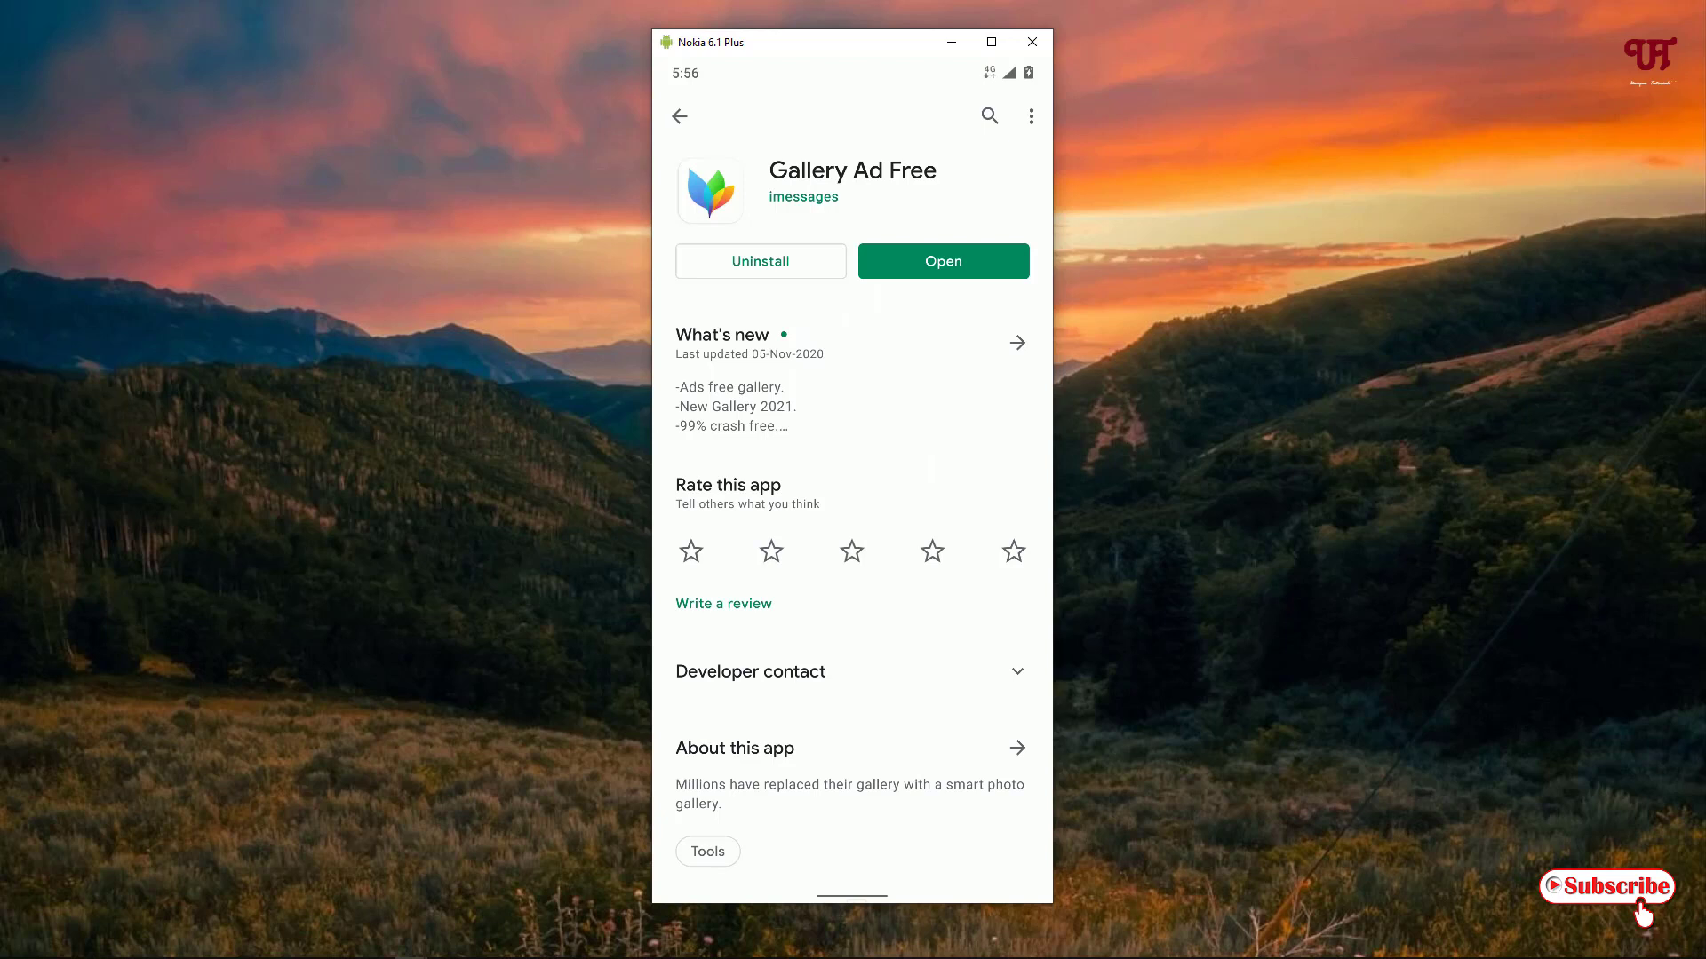
{"action": "left_click", "coordinate": [944, 261]}
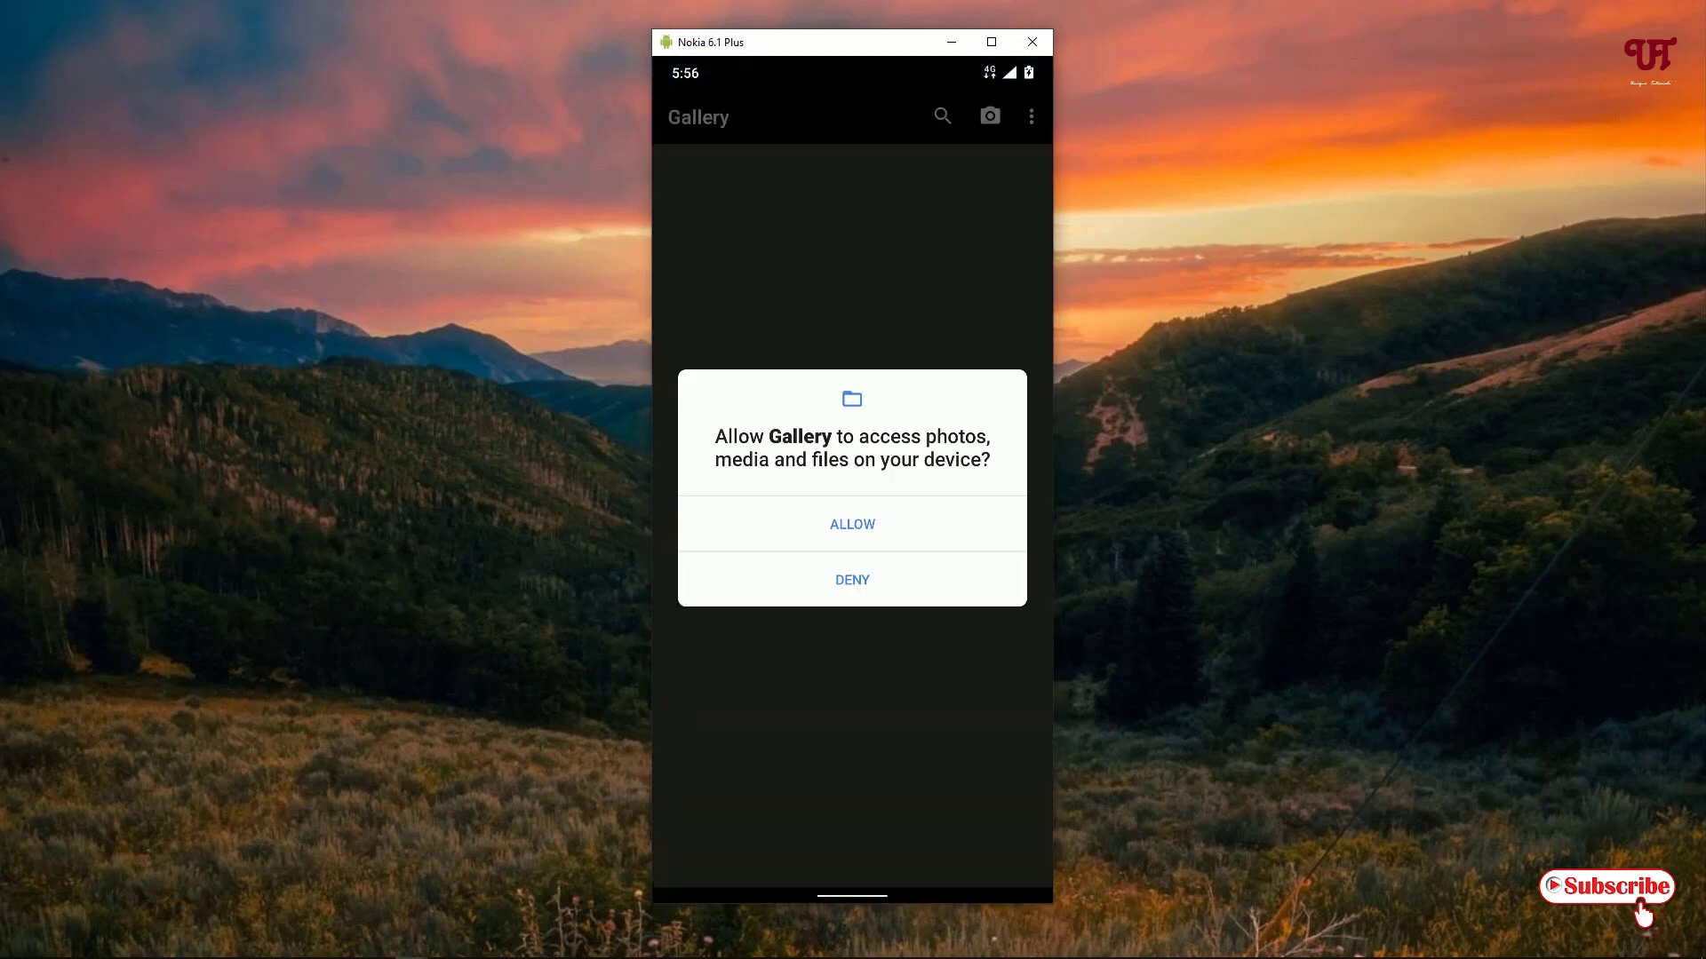
- Allow Gallery Ad Free access to photos and media, then show its options list
{"action": "left_click", "coordinate": [852, 524]}
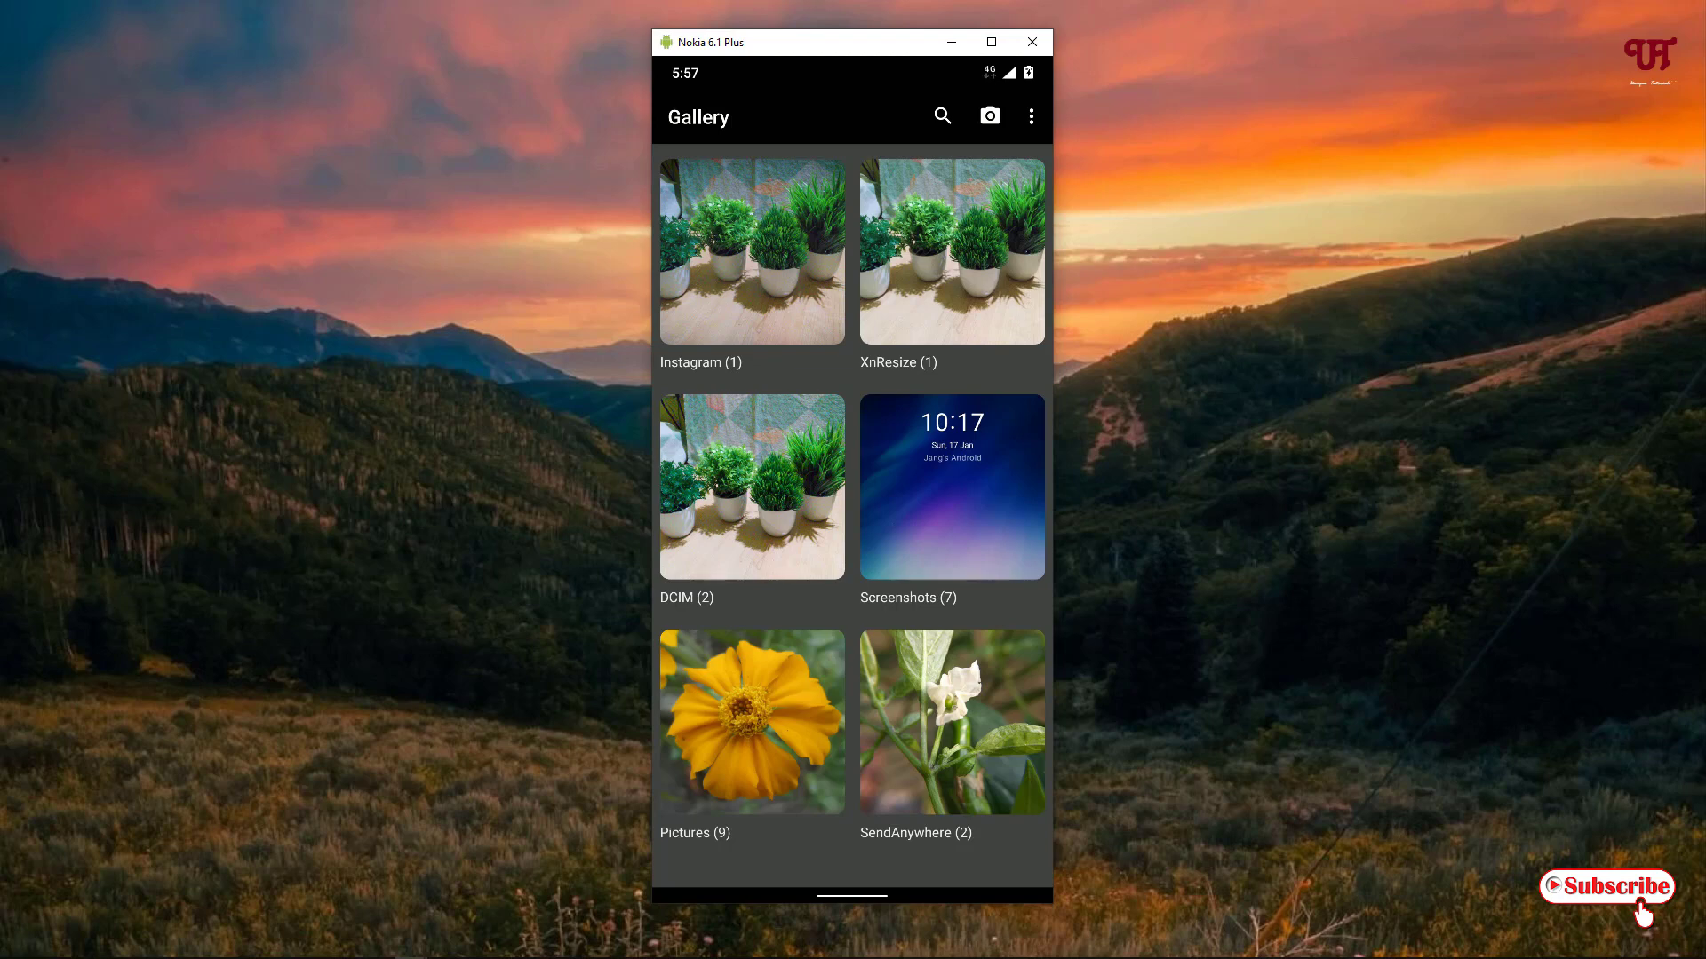
{"action": "left_click", "coordinate": [1030, 117]}
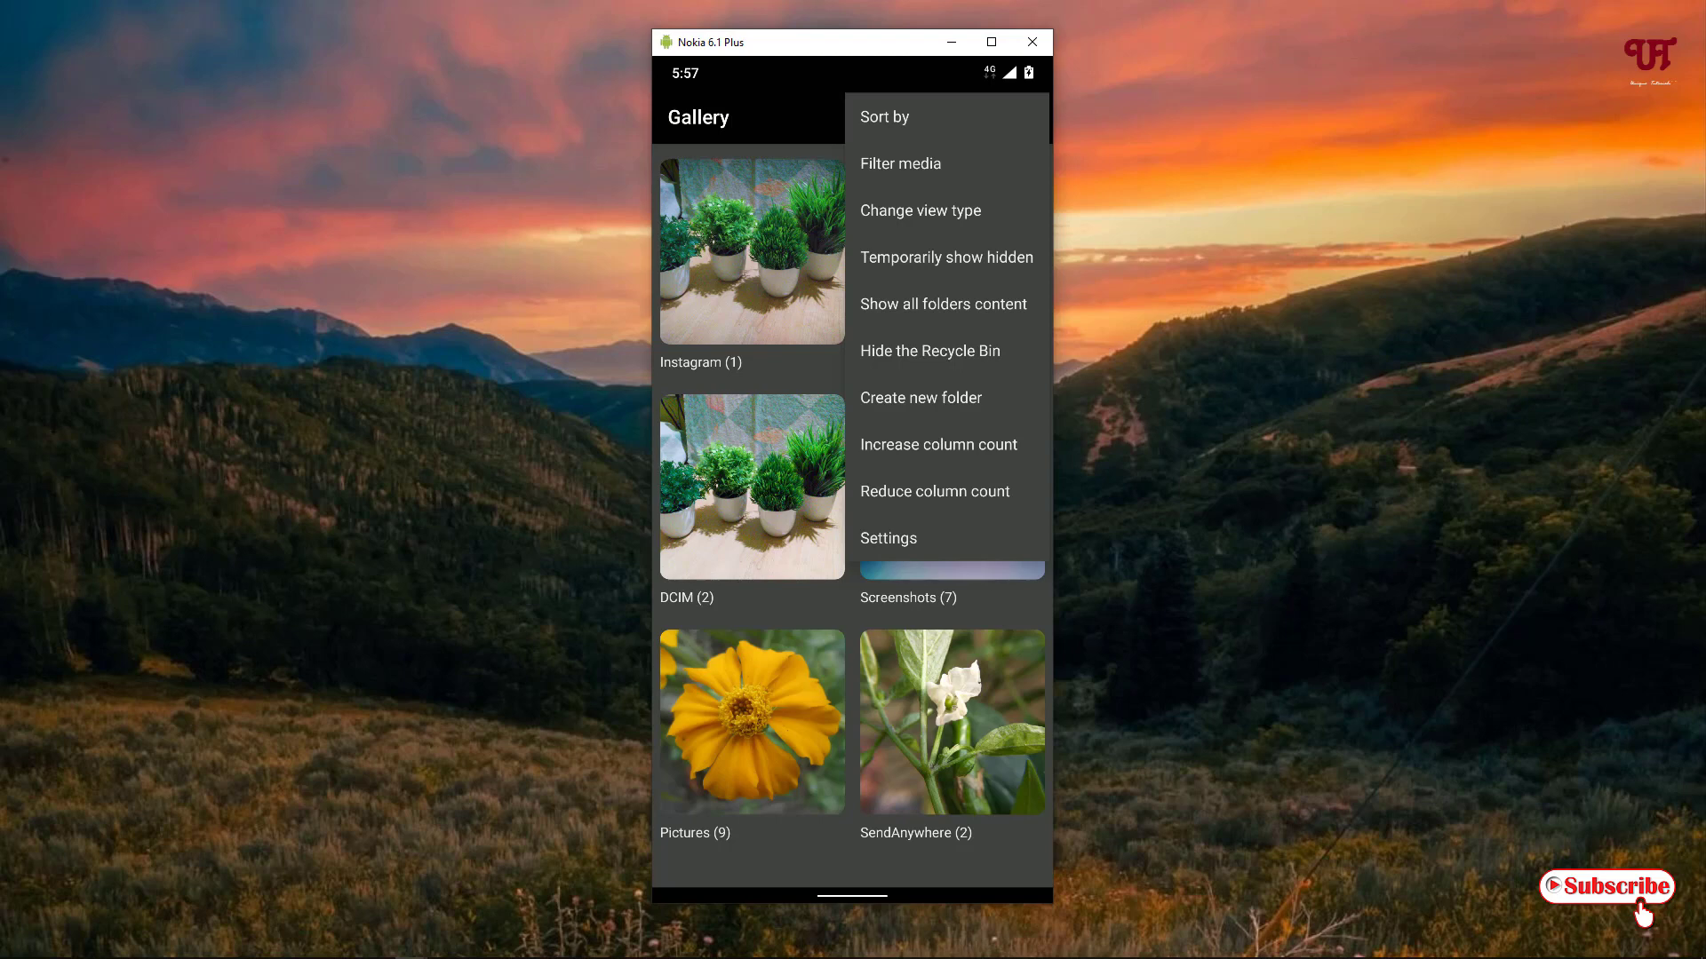
{"action": "left_click", "coordinate": [888, 539]}
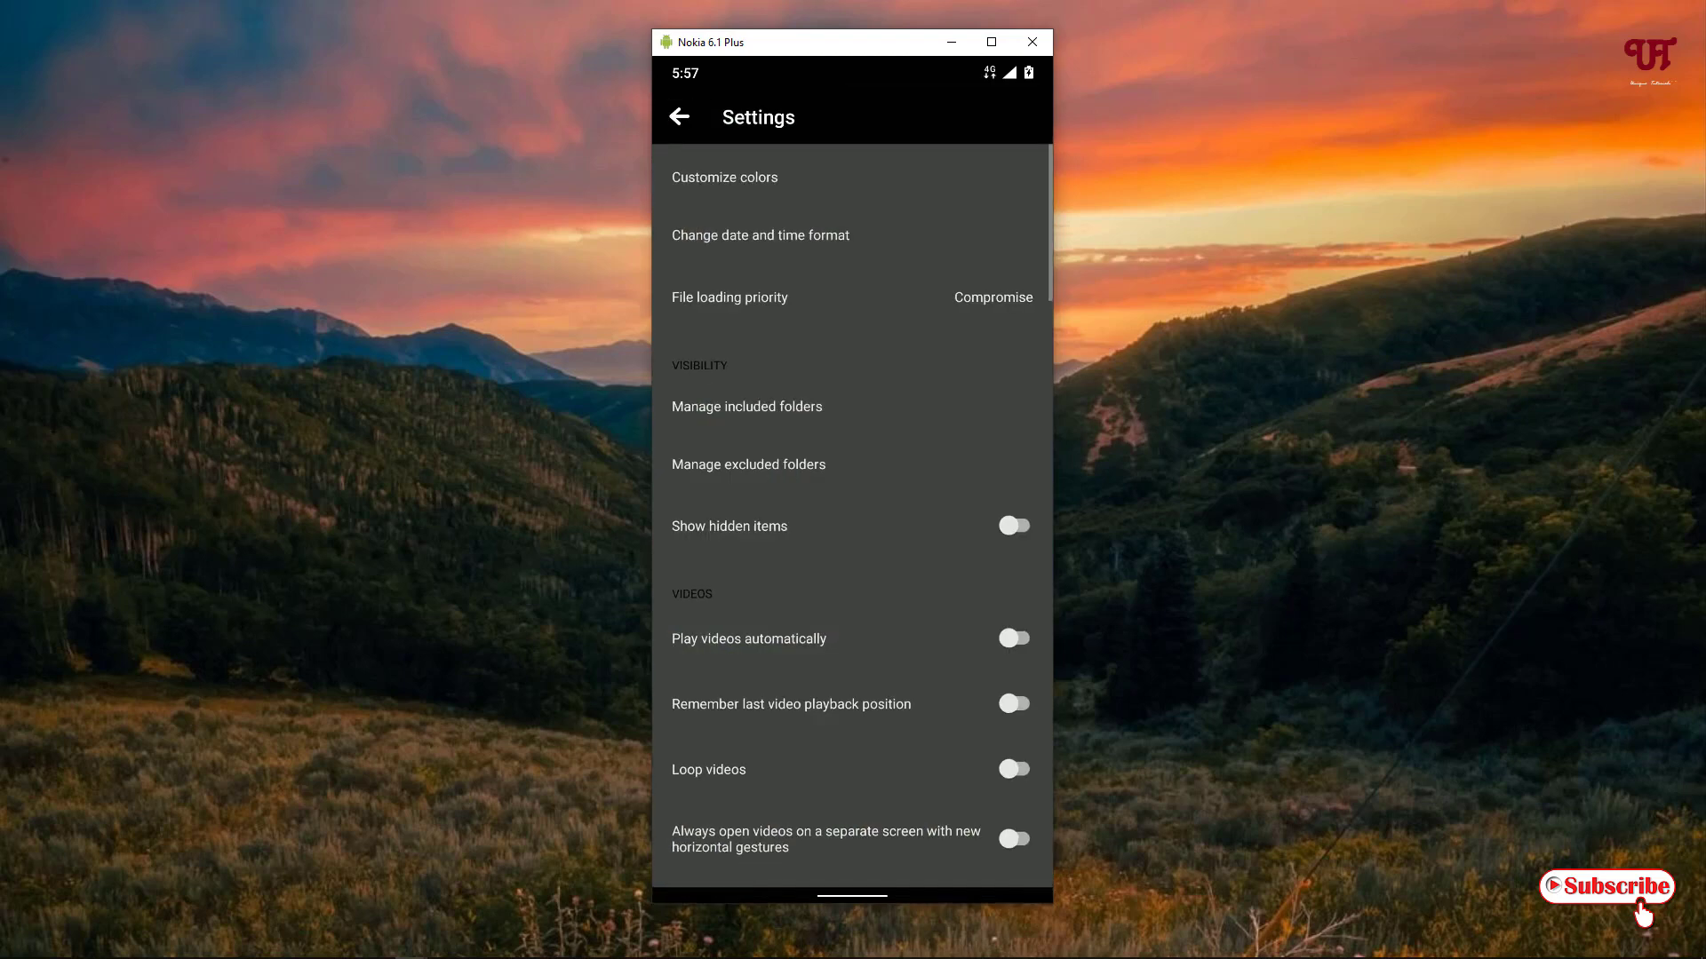
{"action": "scroll", "coordinate": [852, 520], "scroll_direction": "down", "scroll_amount": 3}
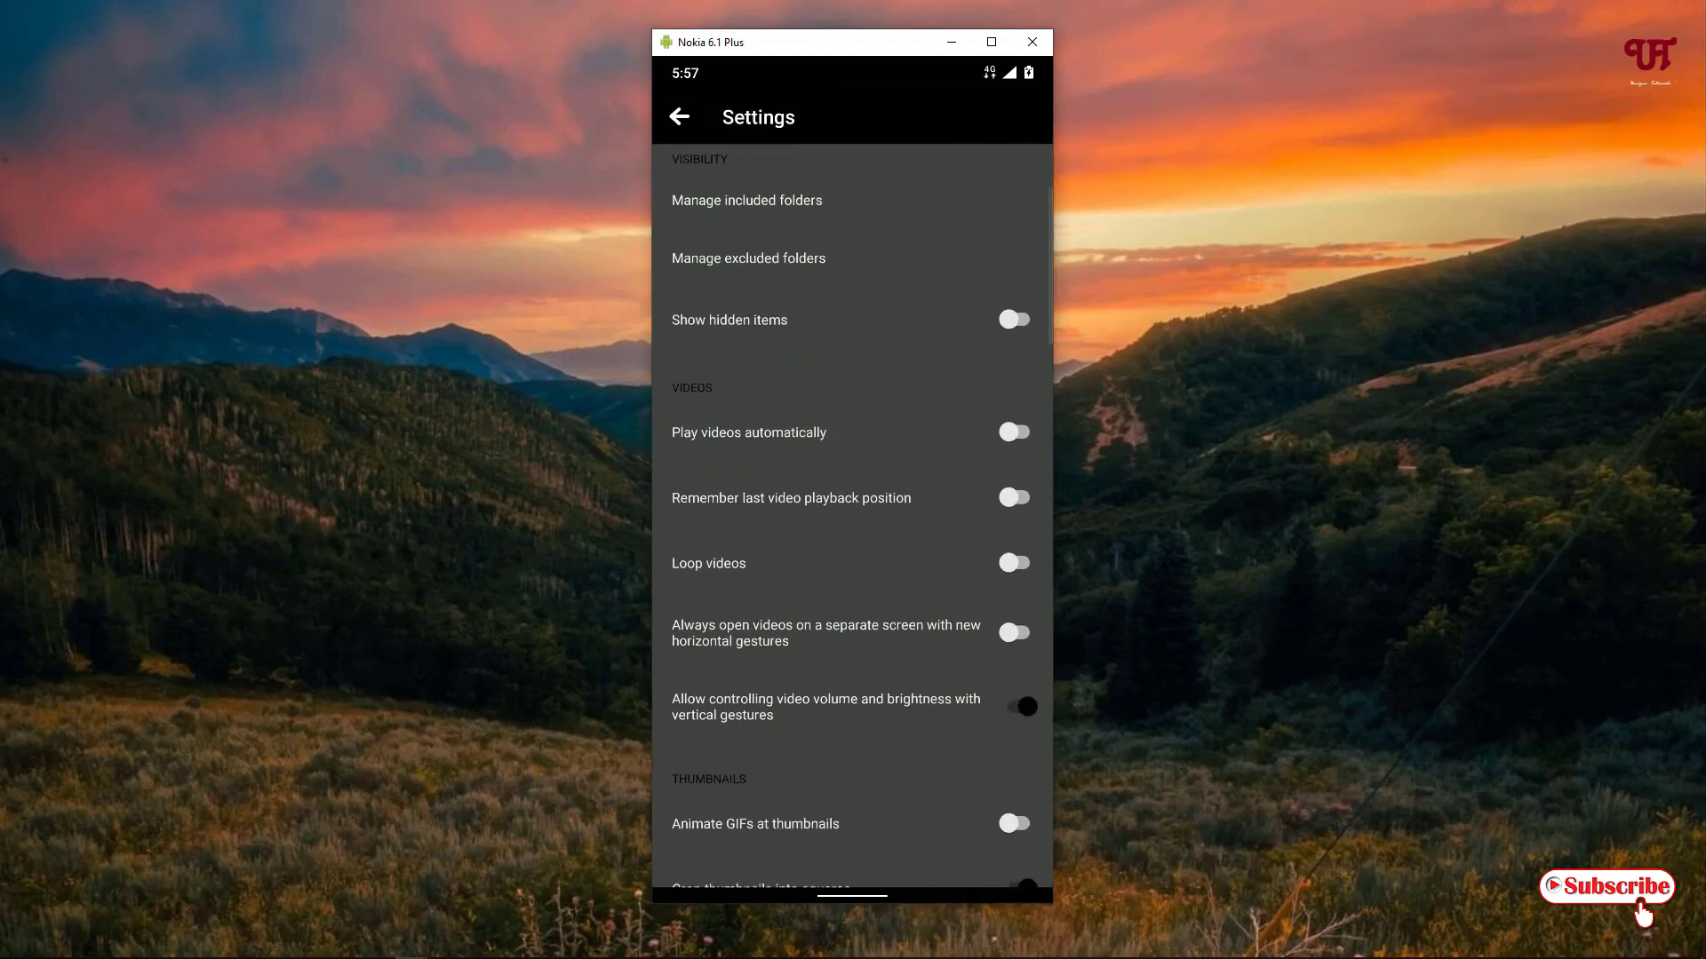
{"action": "scroll", "coordinate": [852, 519], "scroll_direction": "down", "scroll_amount": 2}
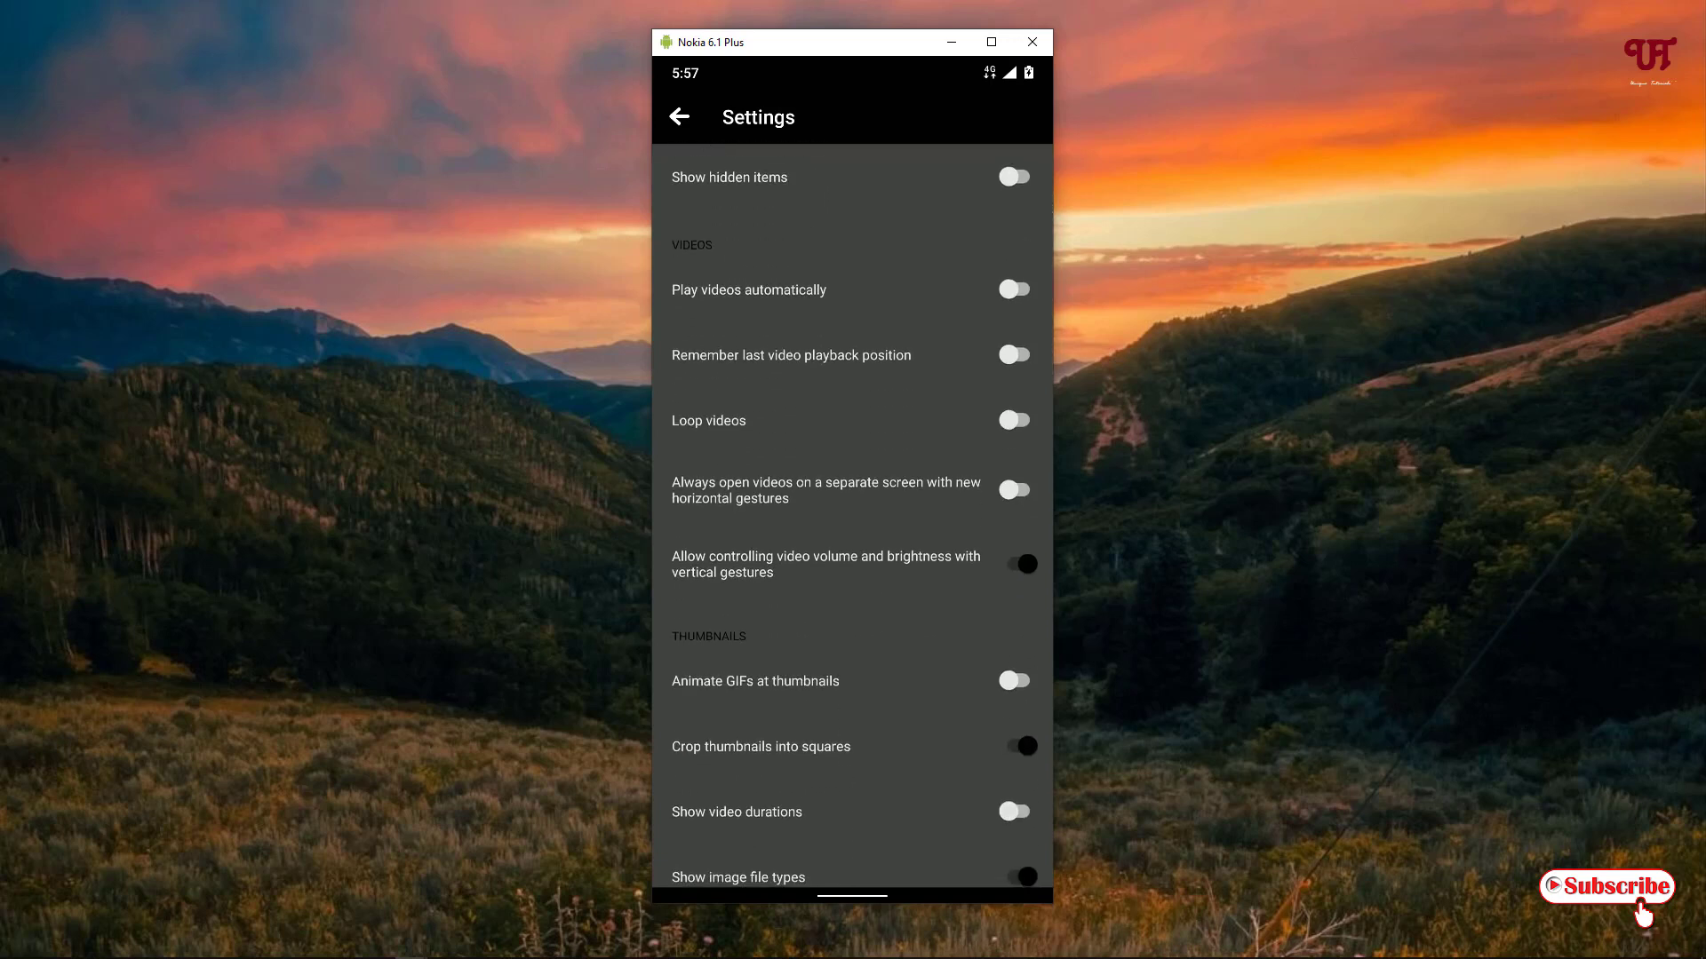
{"action": "scroll", "coordinate": [852, 520], "scroll_direction": "down", "scroll_amount": 2}
{"action": "scroll", "coordinate": [852, 519], "scroll_direction": "down", "scroll_amount": 2}
{"action": "scroll", "coordinate": [852, 520], "scroll_direction": "down", "scroll_amount": 6}
{"action": "scroll", "coordinate": [852, 520], "scroll_direction": "down", "scroll_amount": 8}
{"action": "scroll", "coordinate": [852, 520], "scroll_direction": "up", "scroll_amount": 20}
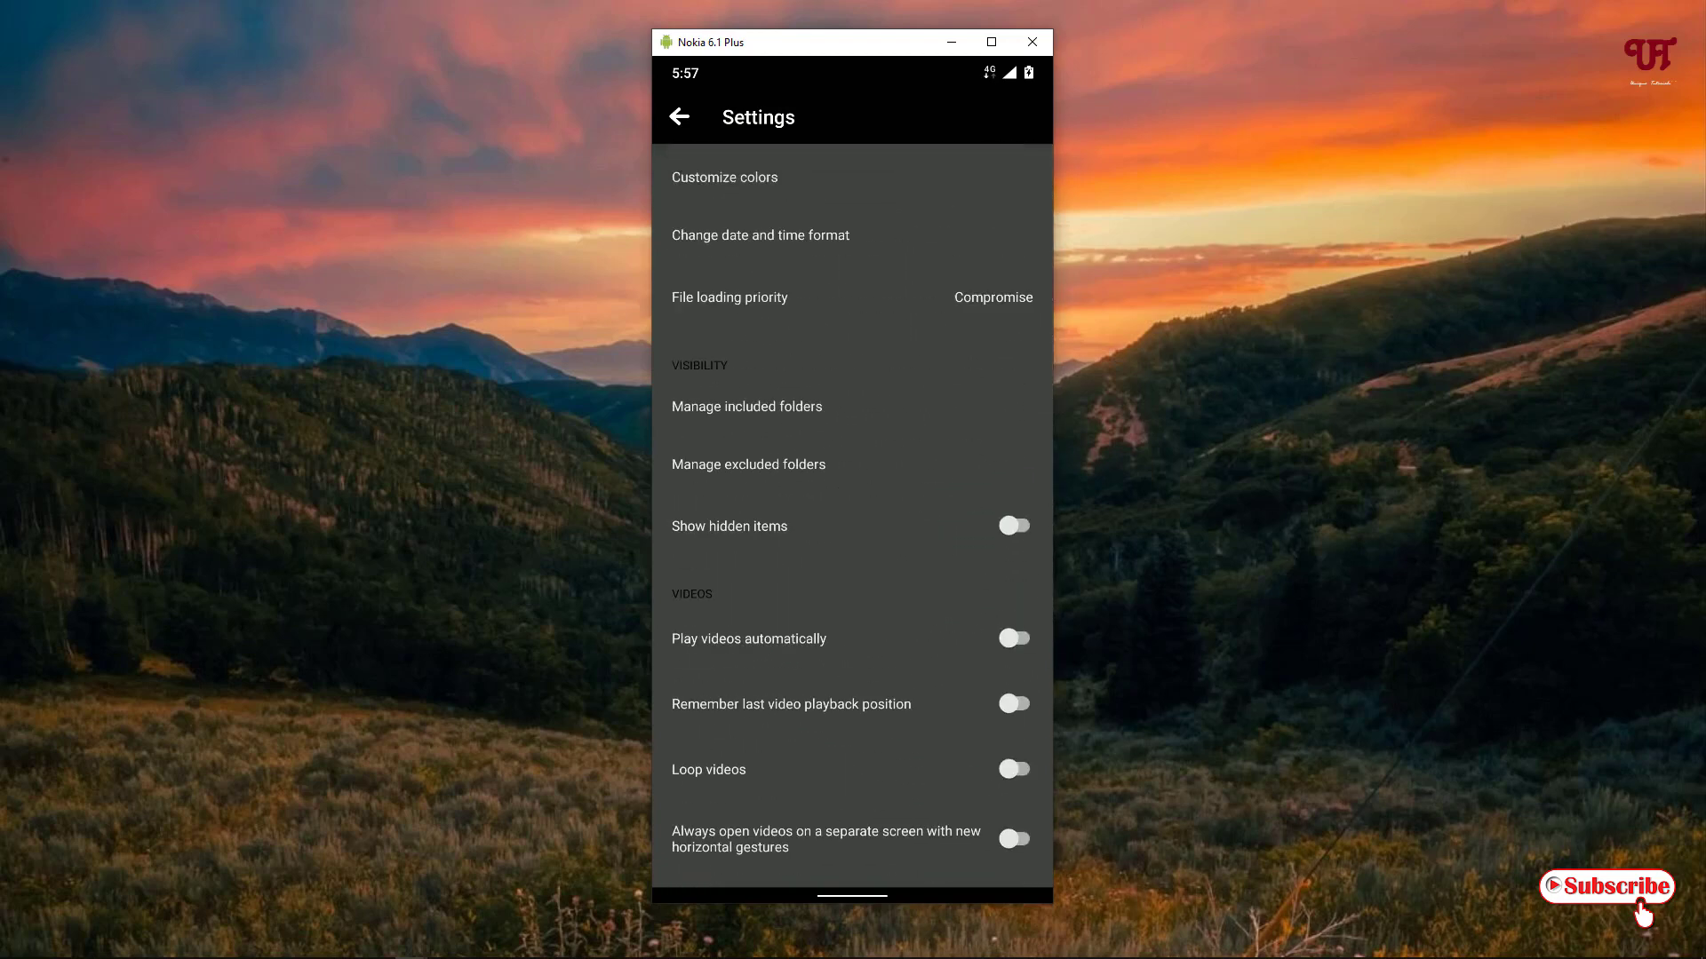
{"action": "key", "text": "Escape"}
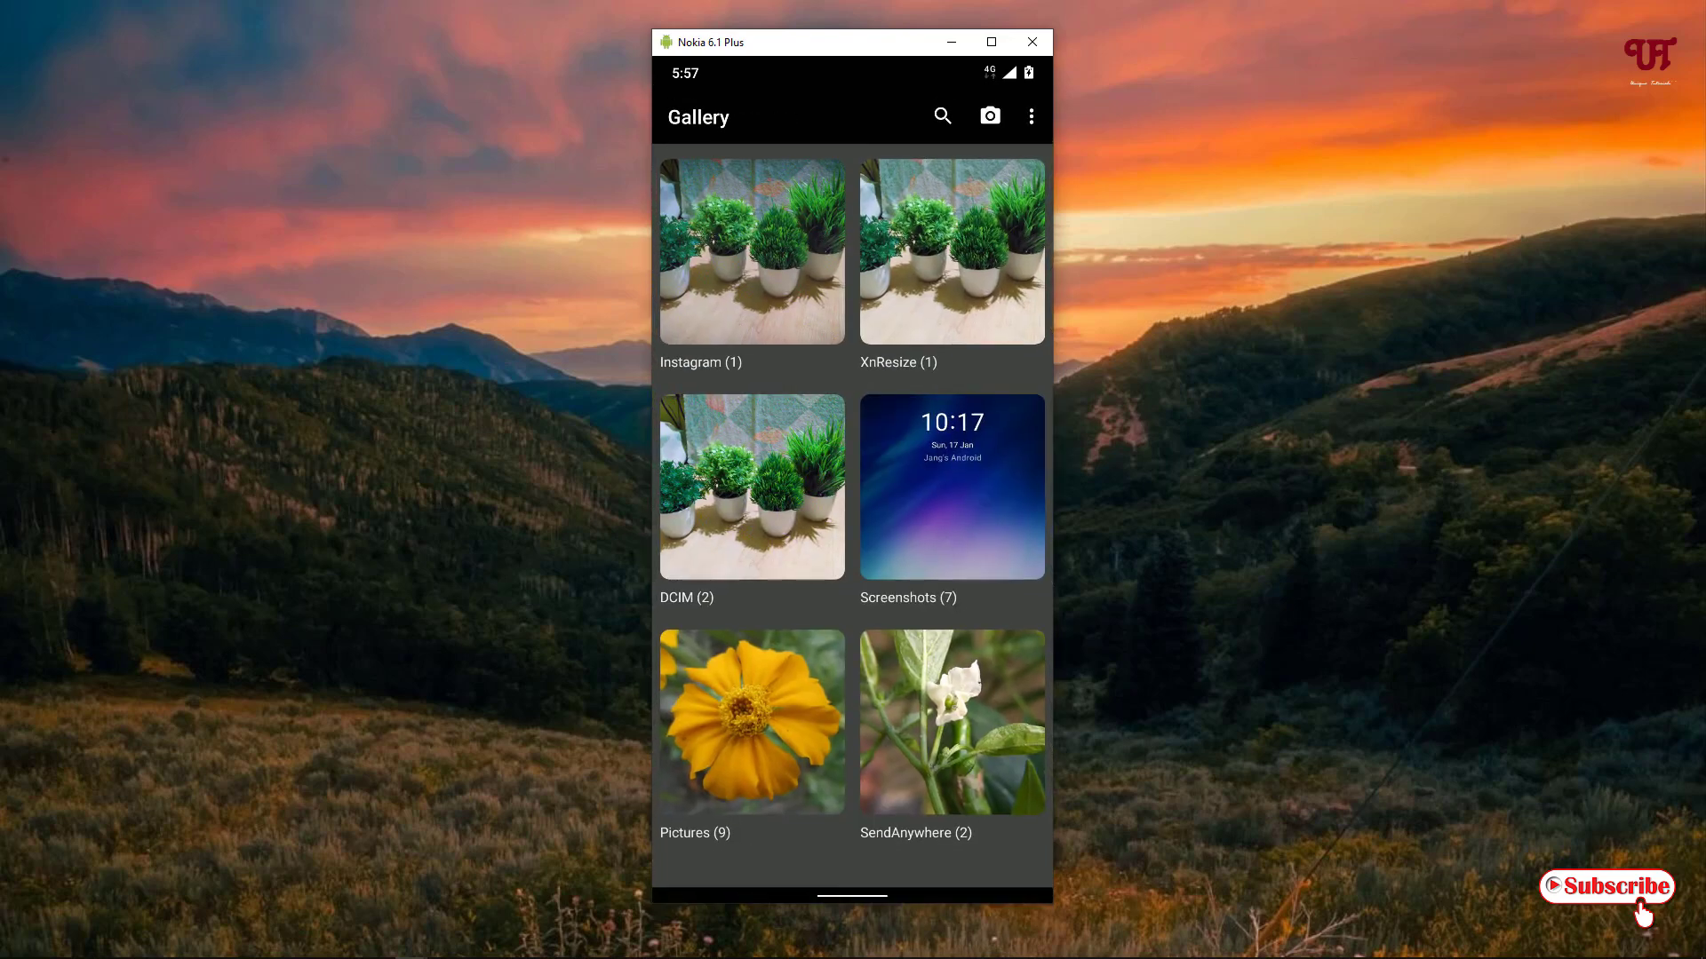
- Edit the Instagram album's plant photo and try 1:1 and 4:3 crop ratios
{"action": "left_click", "coordinate": [752, 252]}
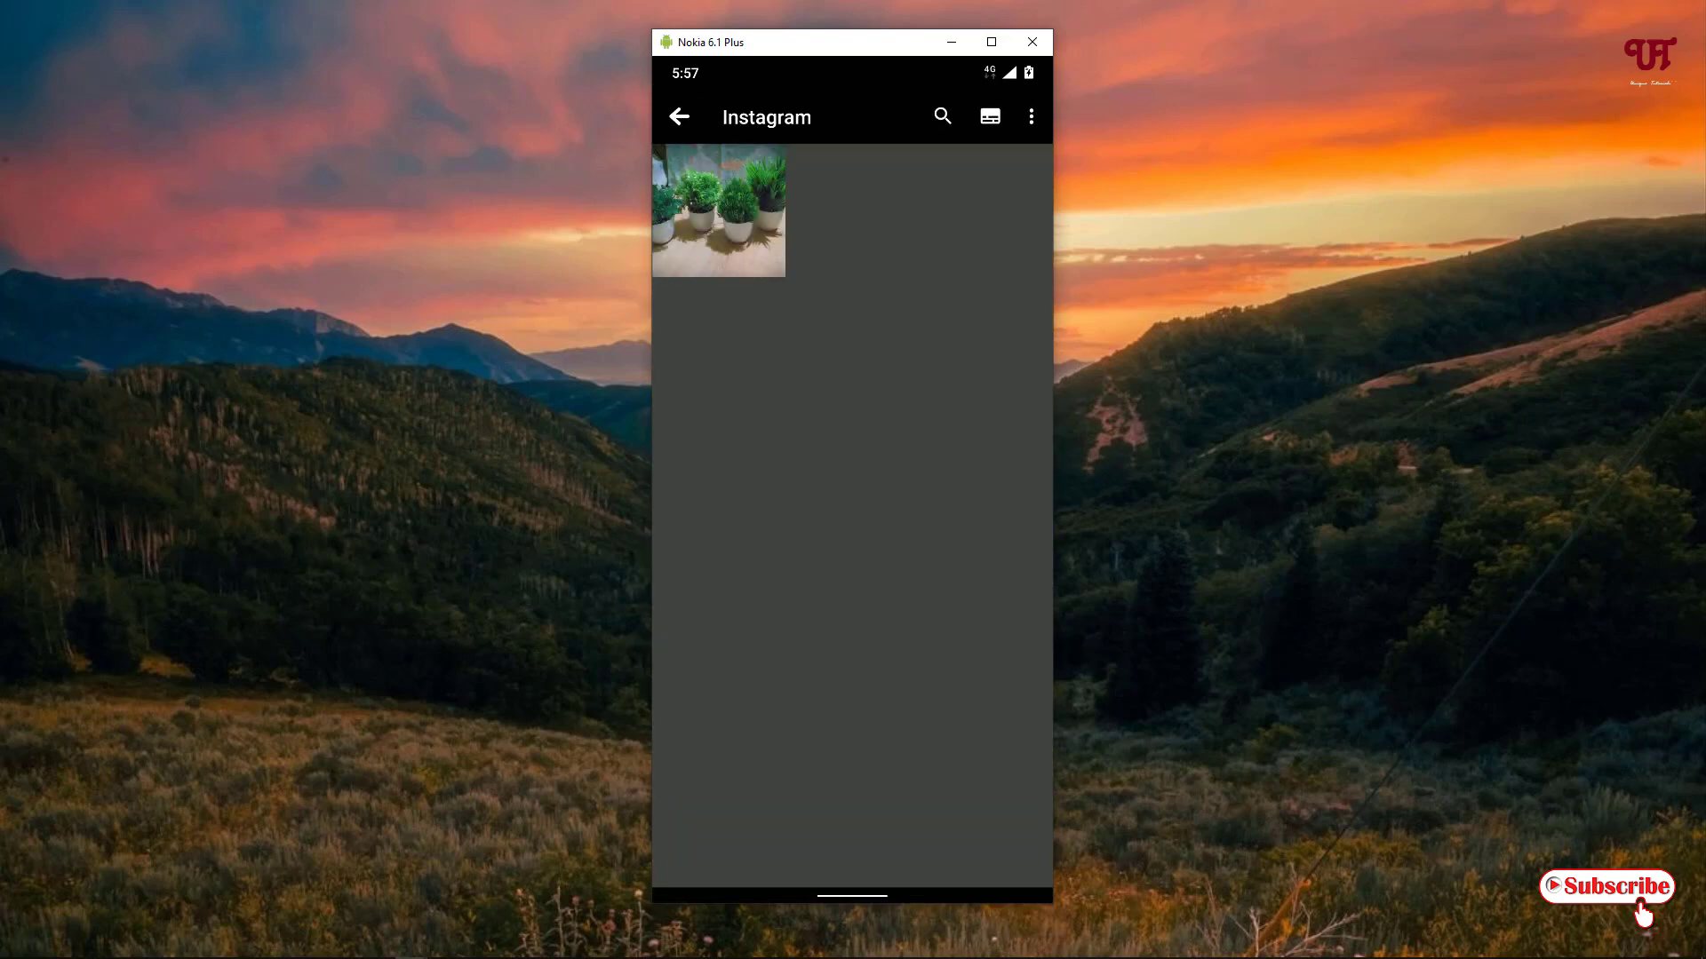
{"action": "left_click", "coordinate": [720, 211]}
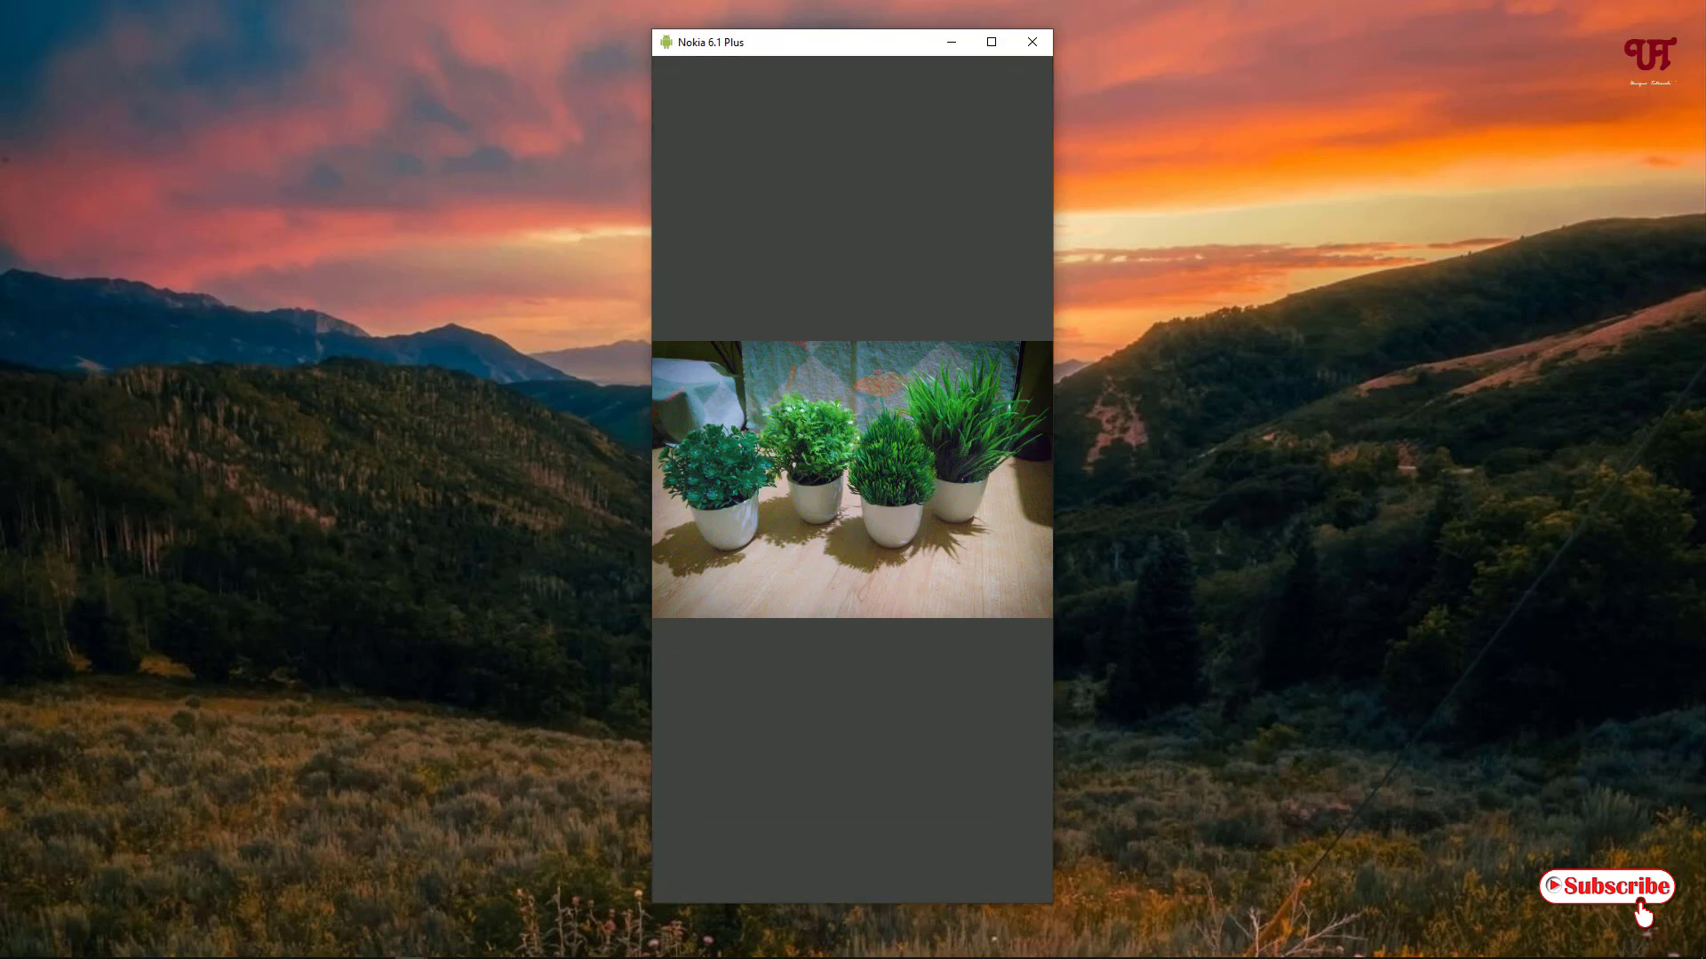
{"action": "left_click", "coordinate": [809, 853]}
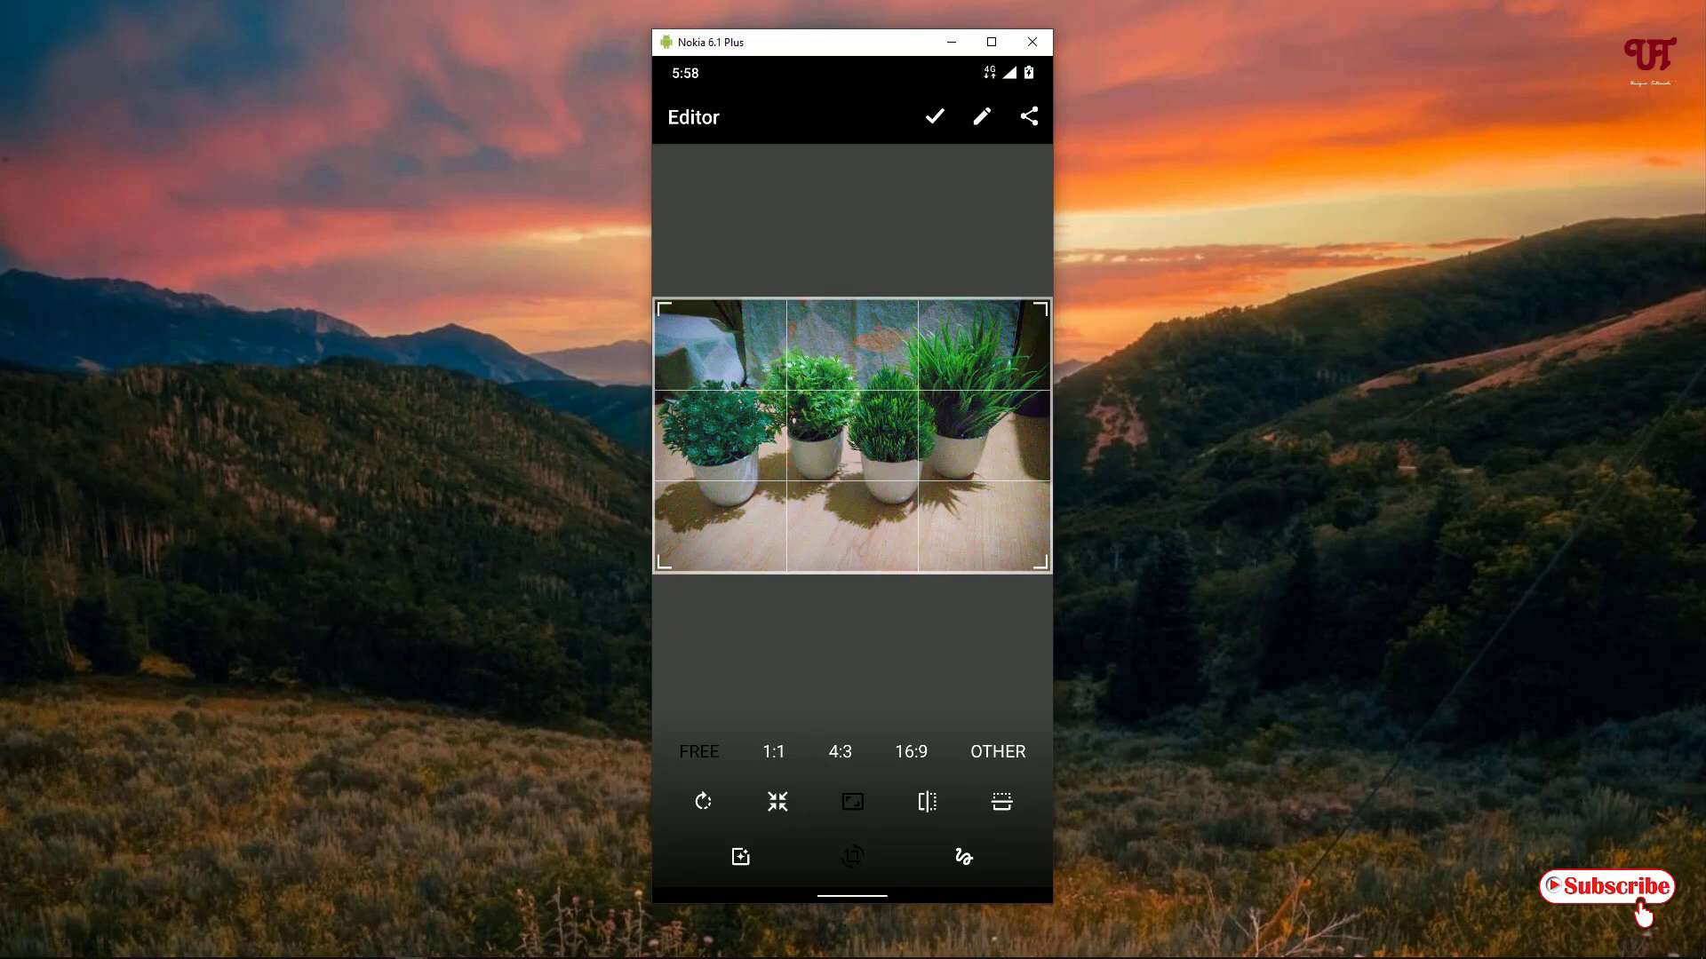
{"action": "left_click", "coordinate": [774, 752]}
{"action": "left_click", "coordinate": [840, 752]}
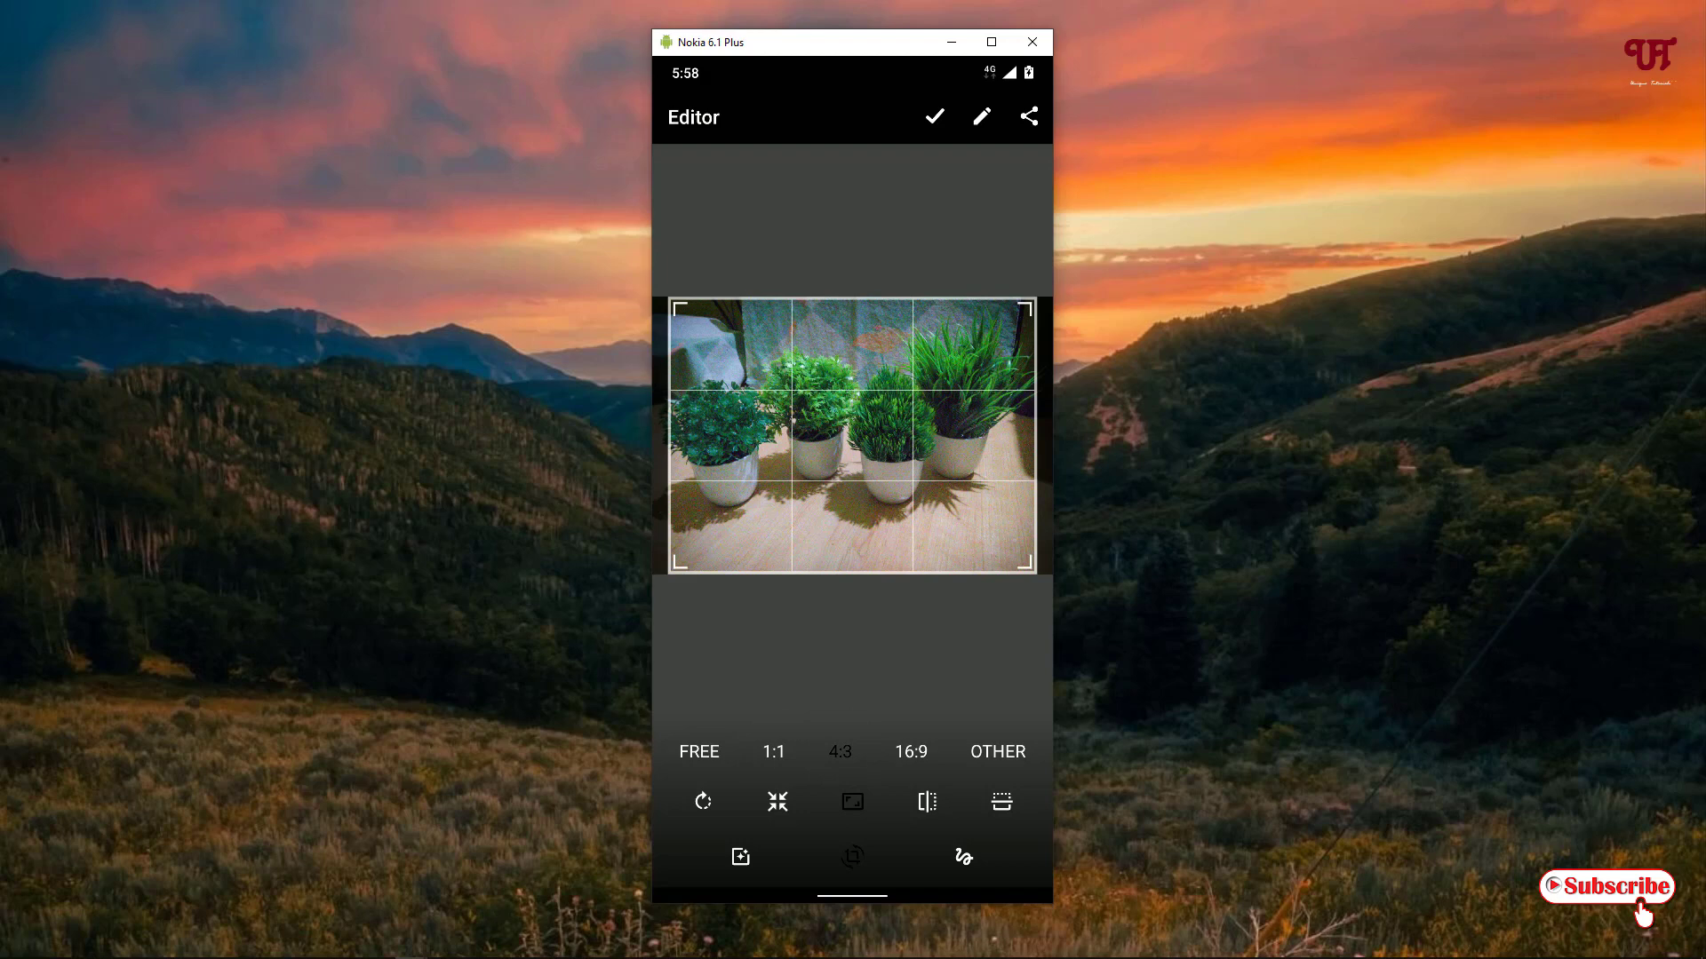
- Look through the photo filters, then leave the editor and gallery for the home screen
{"action": "left_click", "coordinate": [741, 857]}
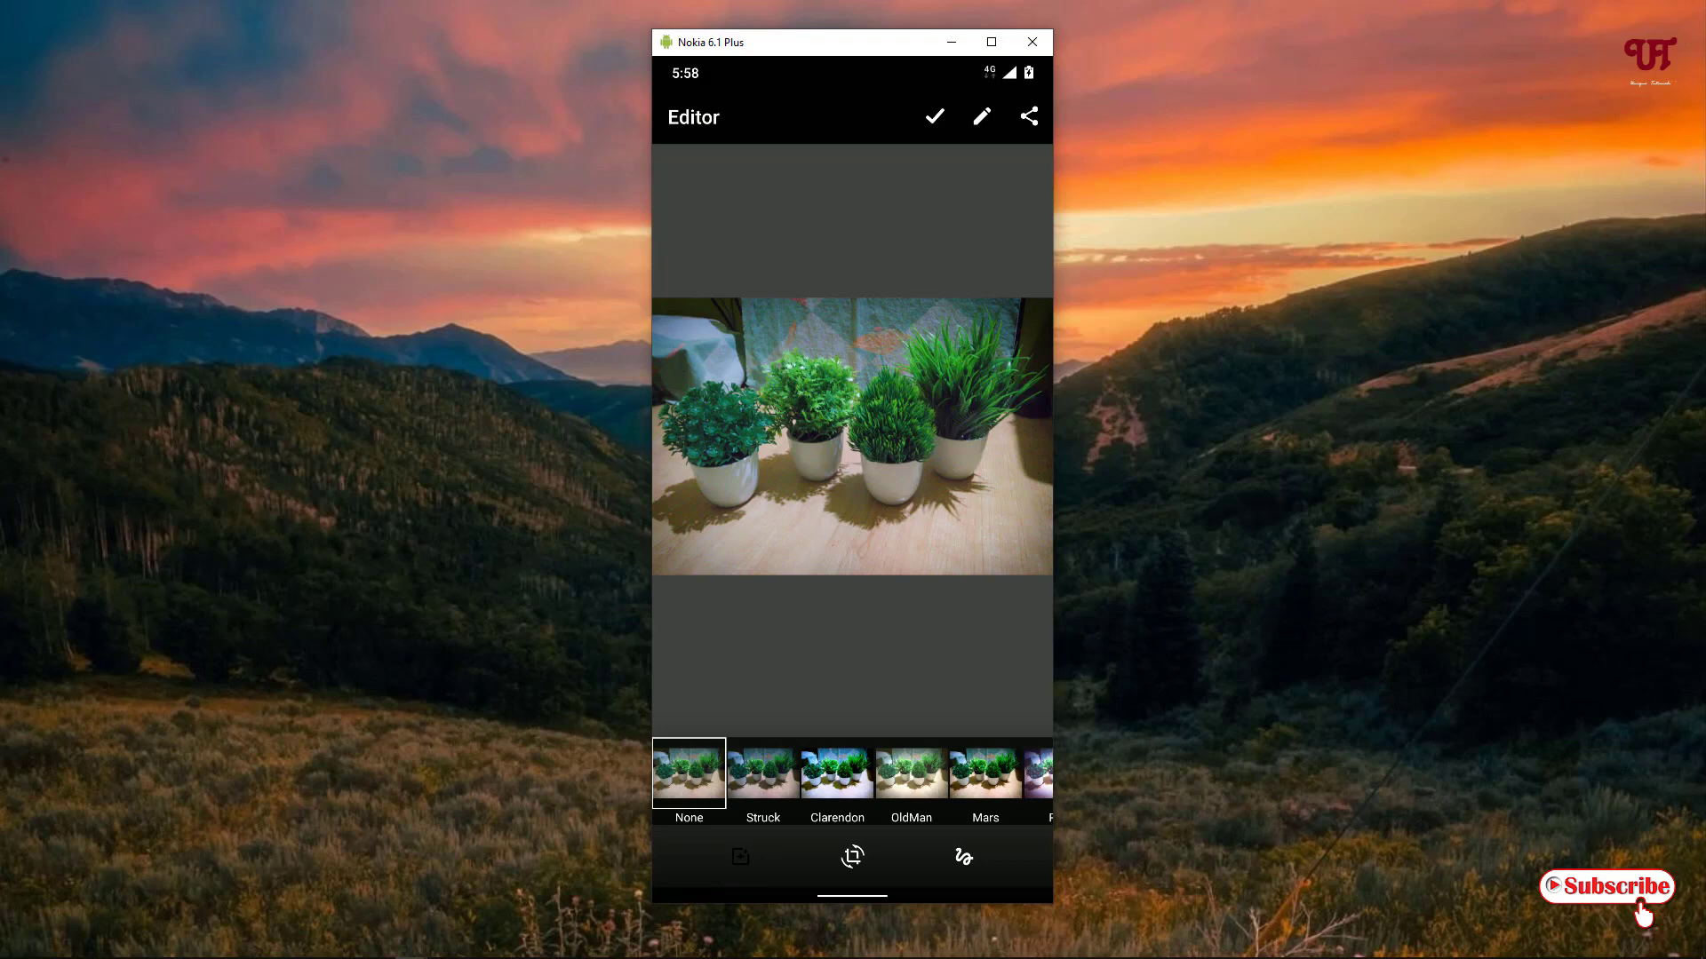
{"action": "left_click_drag", "start_coordinate": [1050, 544], "coordinate": [968, 544]}
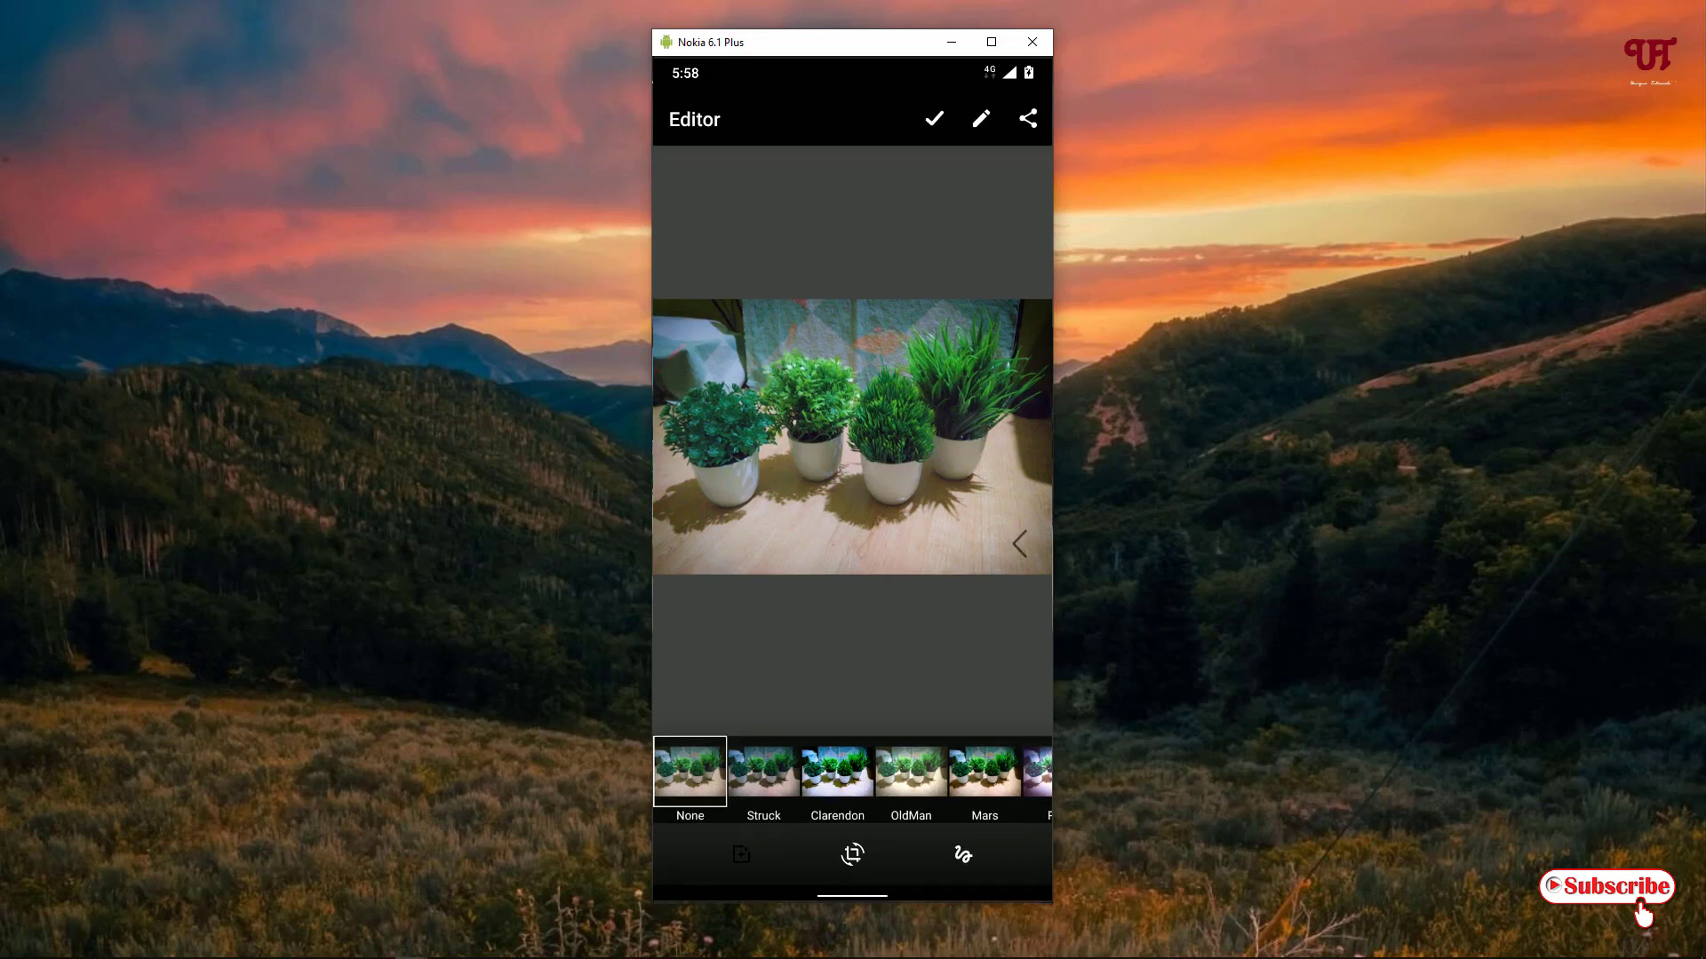
{"action": "left_click", "coordinate": [681, 116]}
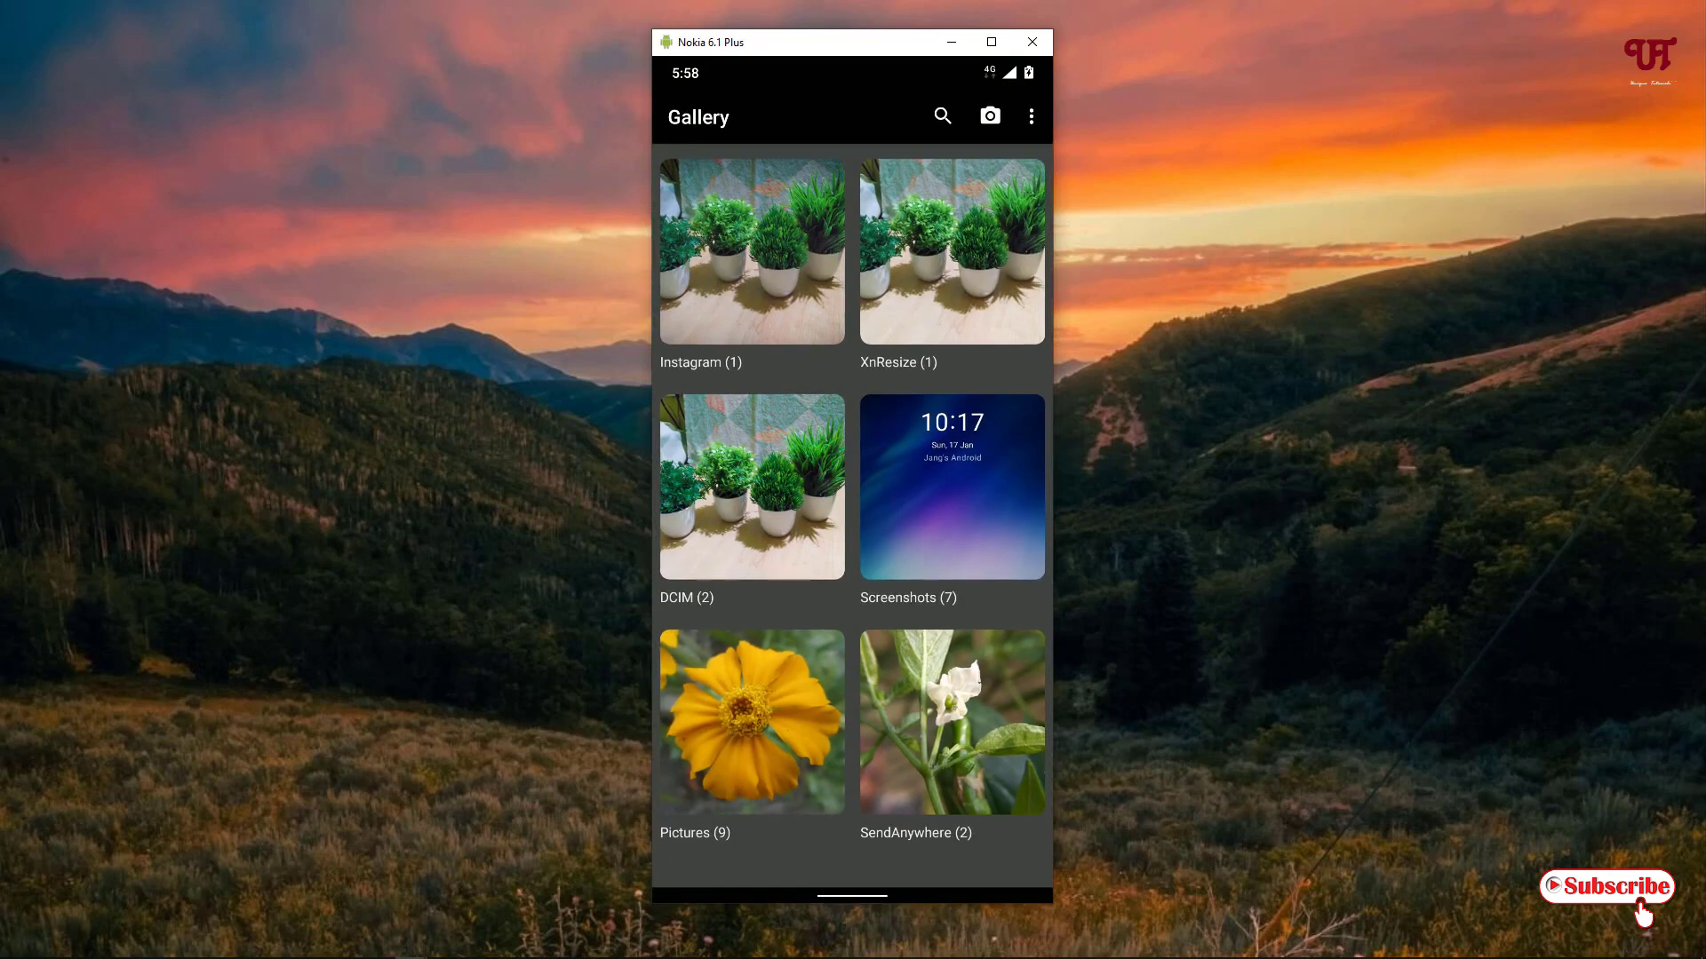
{"action": "left_click_drag", "start_coordinate": [851, 897], "coordinate": [852, 622]}
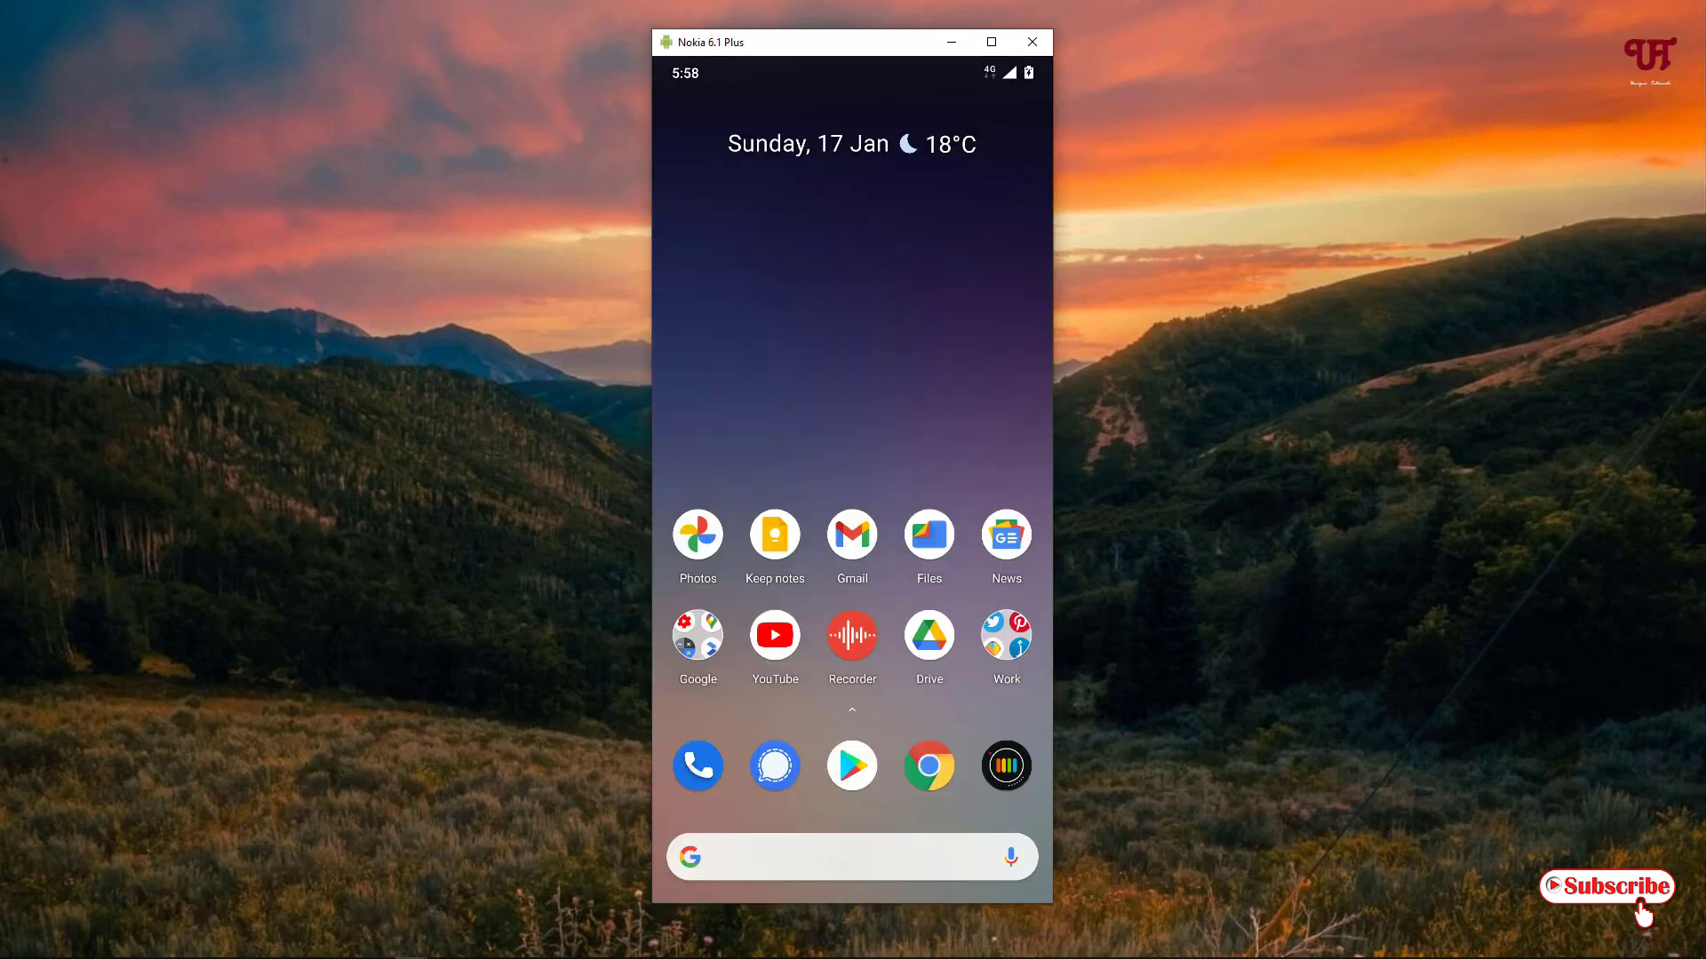